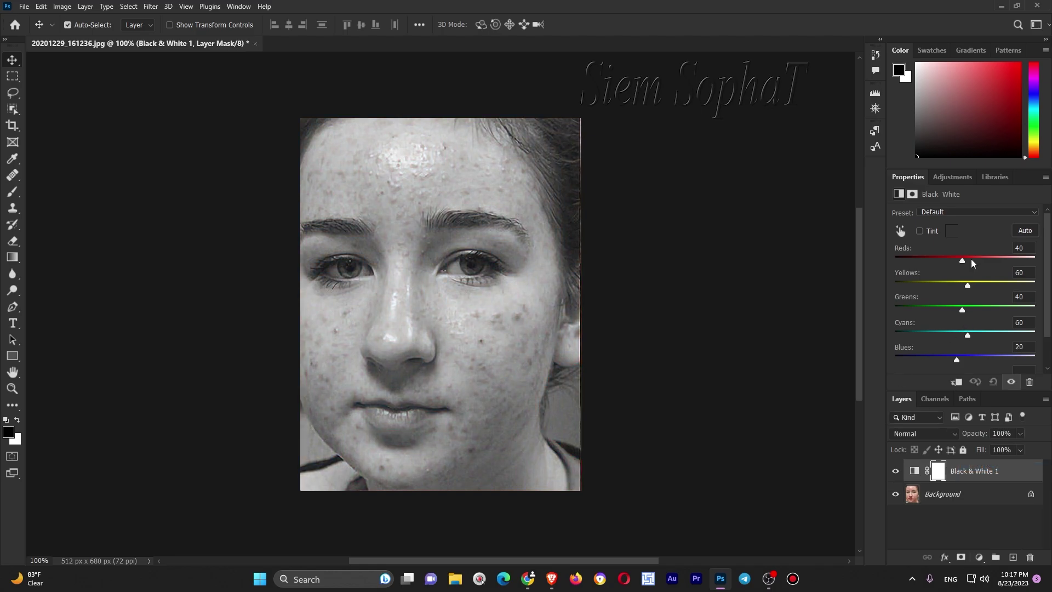
- Darken the skin blemishes in the Black & White adjustment by setting Reds to -83 and Yellows to 1
mouse_move(938, 259)
mouse_down()
mouse_move(923, 262)
mouse_move(937, 262)
mouse_up()
click(952, 285)
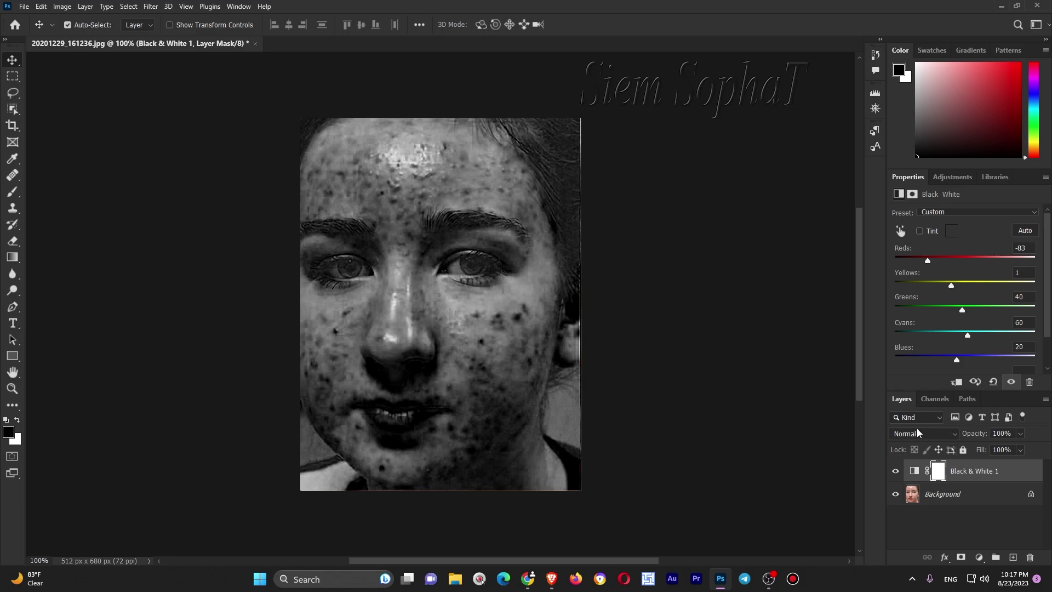
- Add a Curves adjustment layer above the Black & White layer and raise the shadow end of the curve
click(980, 558)
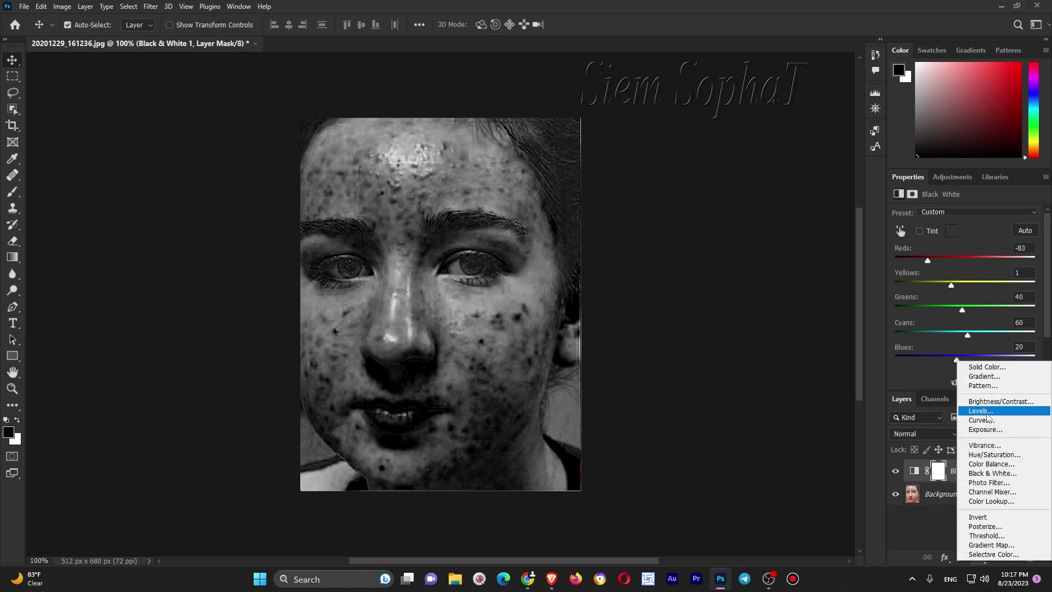
click(982, 420)
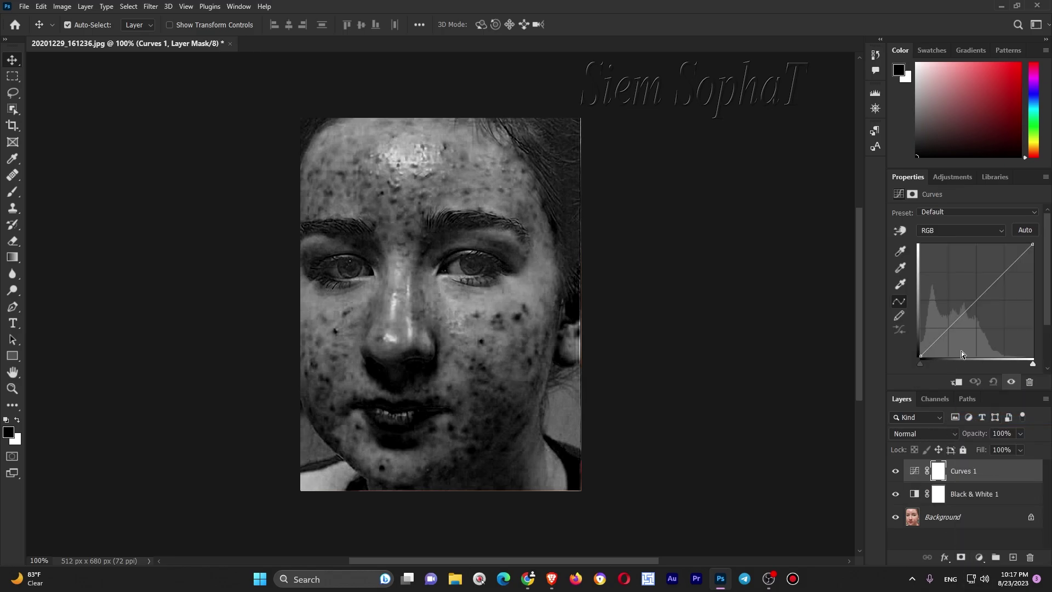
drag(924, 355, 927, 338)
- Add an empty layer directly above the Background and set the Healing Brush to sample Current & Below
click(958, 517)
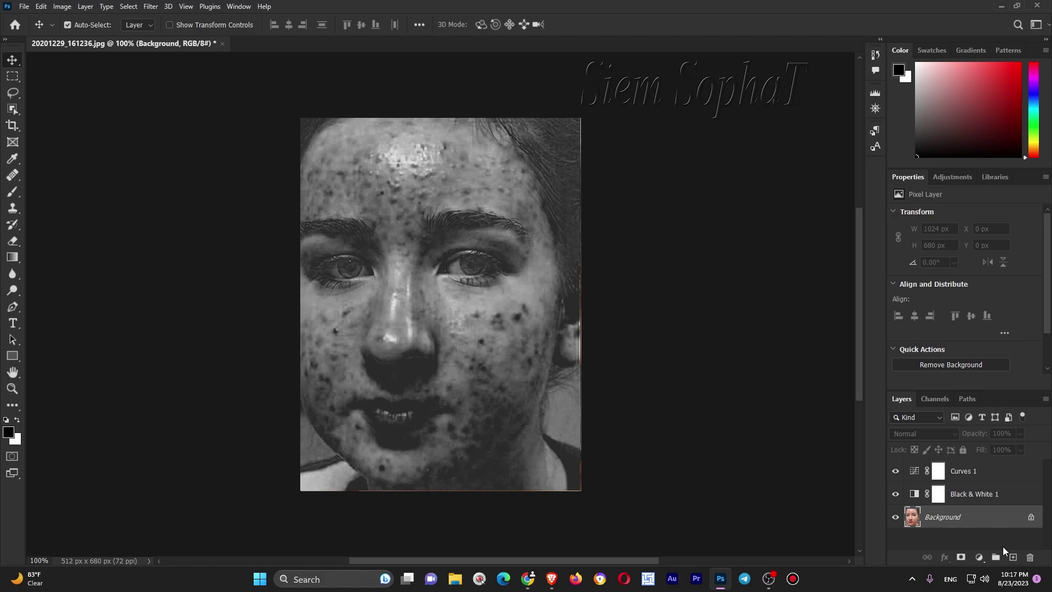
click(1013, 557)
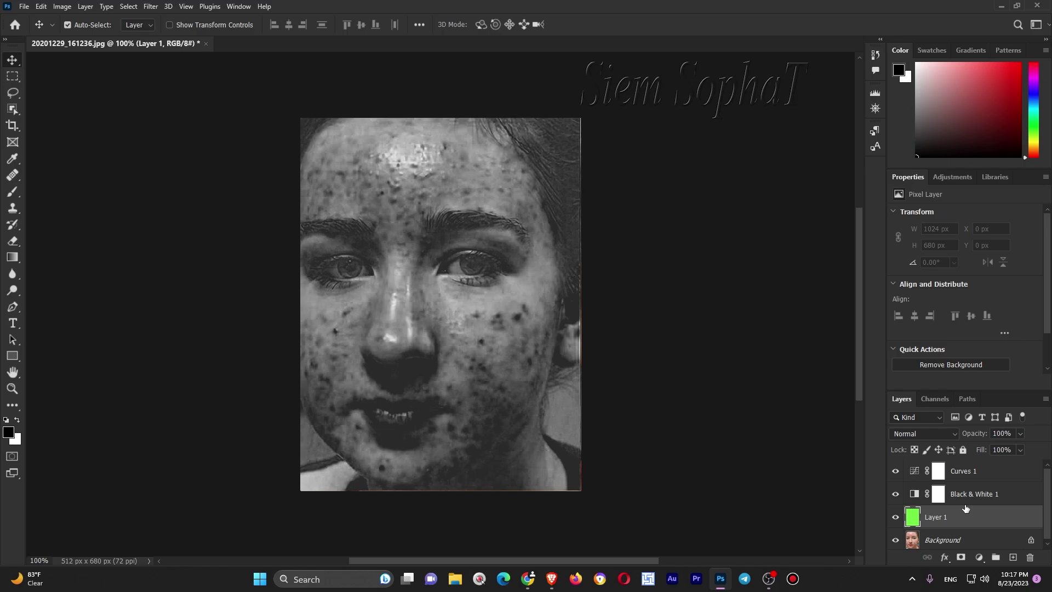
key(j)
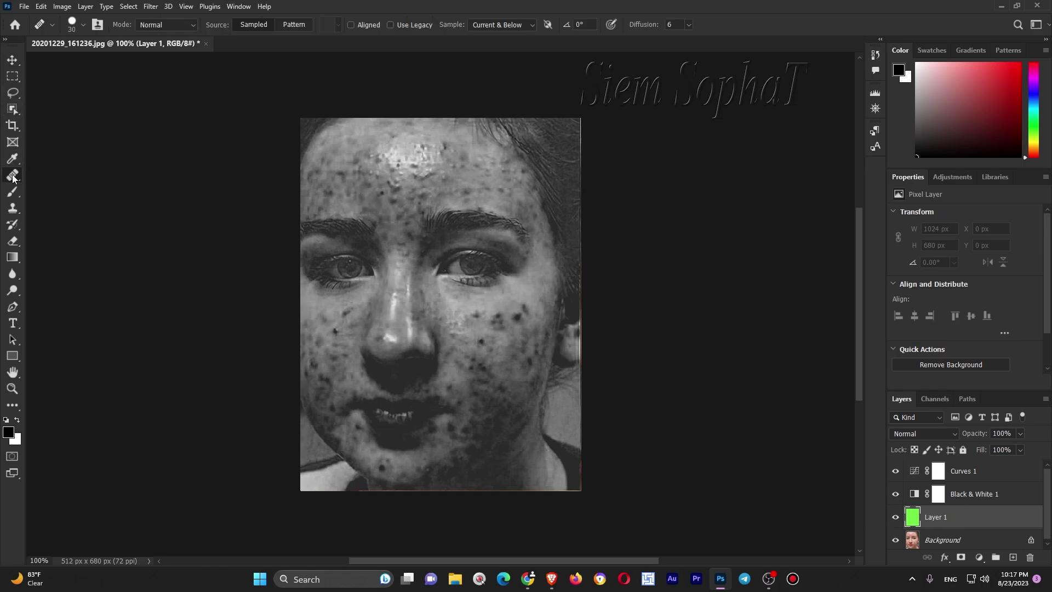
click(482, 25)
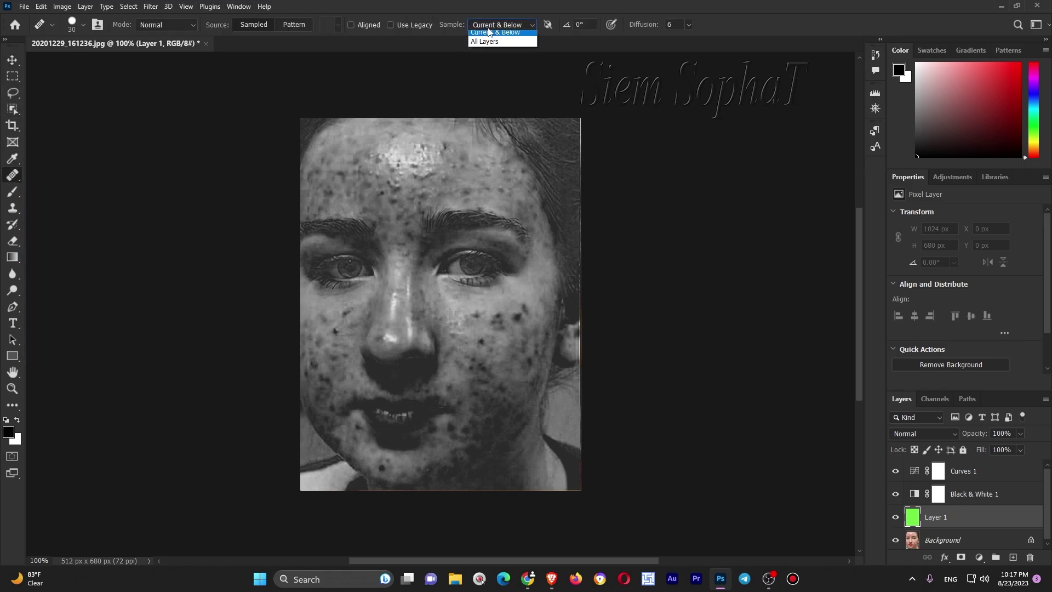
click(488, 28)
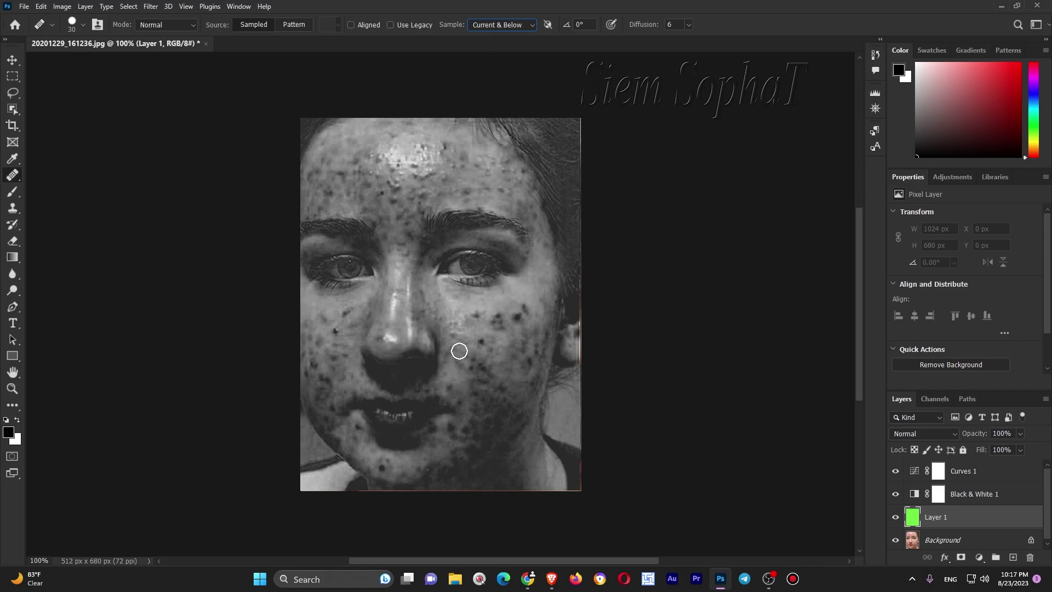
- Heal the dark spots on the upper part of the cheek at the image's right from clean nearby skin
click(476, 311)
click(488, 322)
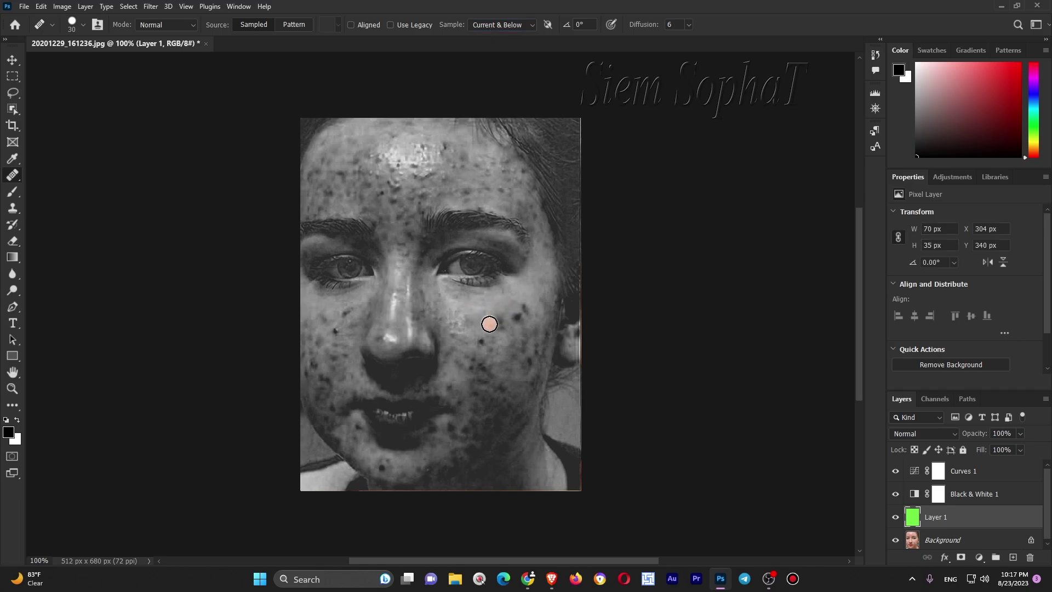
alt+click(530, 289)
click(526, 305)
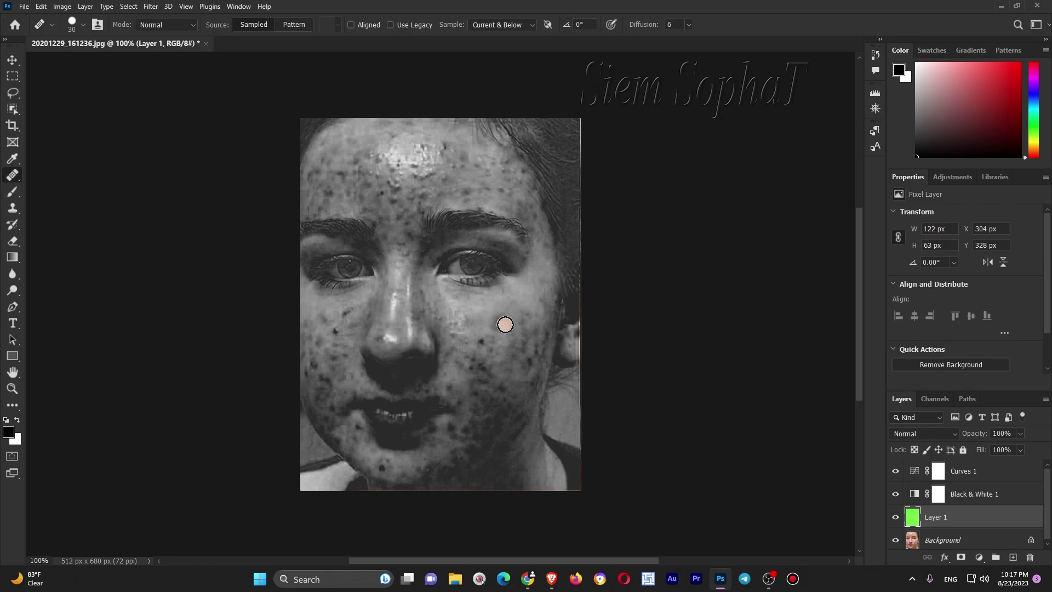
click(471, 327)
alt+click(475, 327)
click(485, 345)
- Enlarge the healing brush to 40 and heal the skin beside the nose under the right-hand eye
key(bracketright)
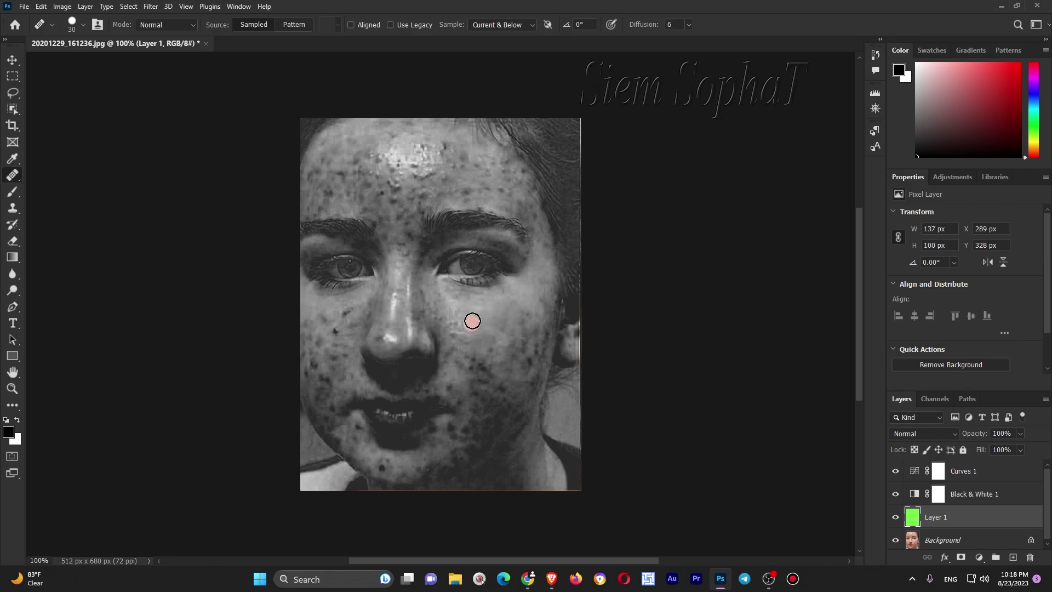
key(bracketright)
alt+click(447, 298)
click(430, 299)
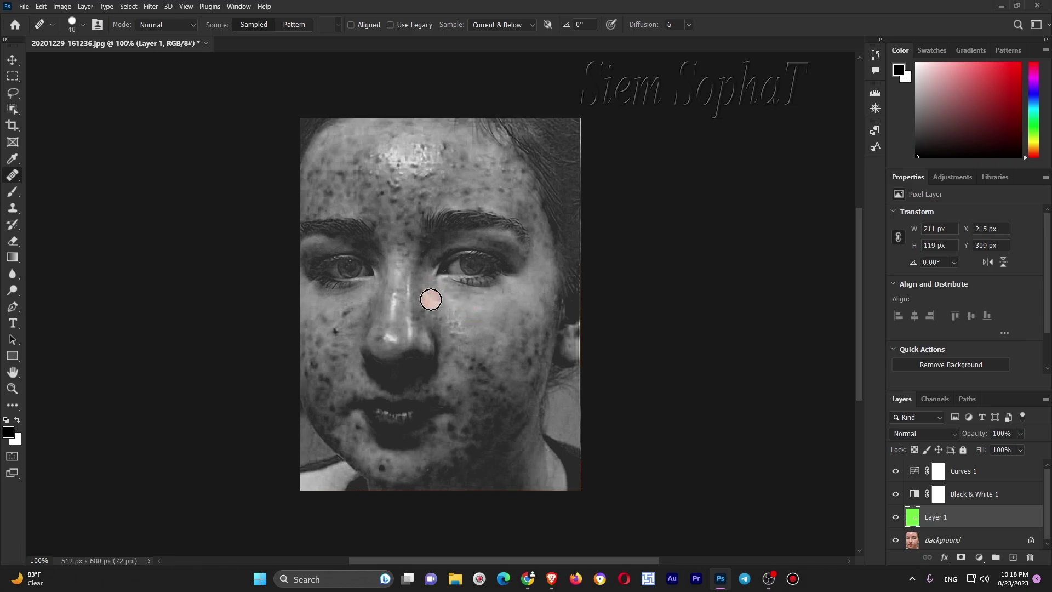
click(425, 309)
click(448, 331)
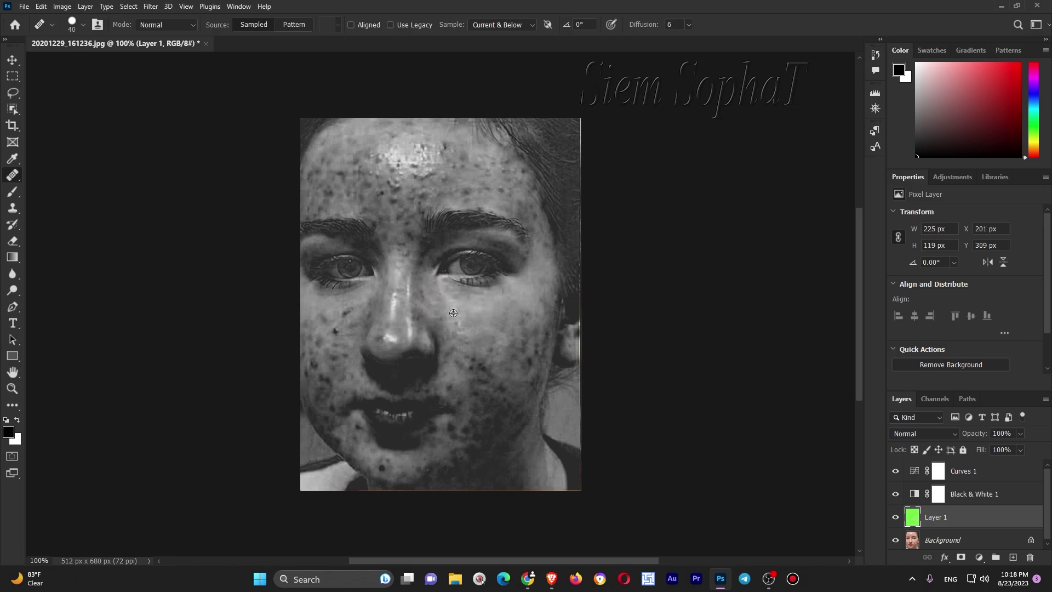
click(436, 314)
- Heal the blemishes on the lower right-hand cheek between the nose, mouth corner and outer cheek
click(470, 369)
click(470, 345)
drag(454, 378, 454, 397)
alt+click(463, 365)
click(484, 369)
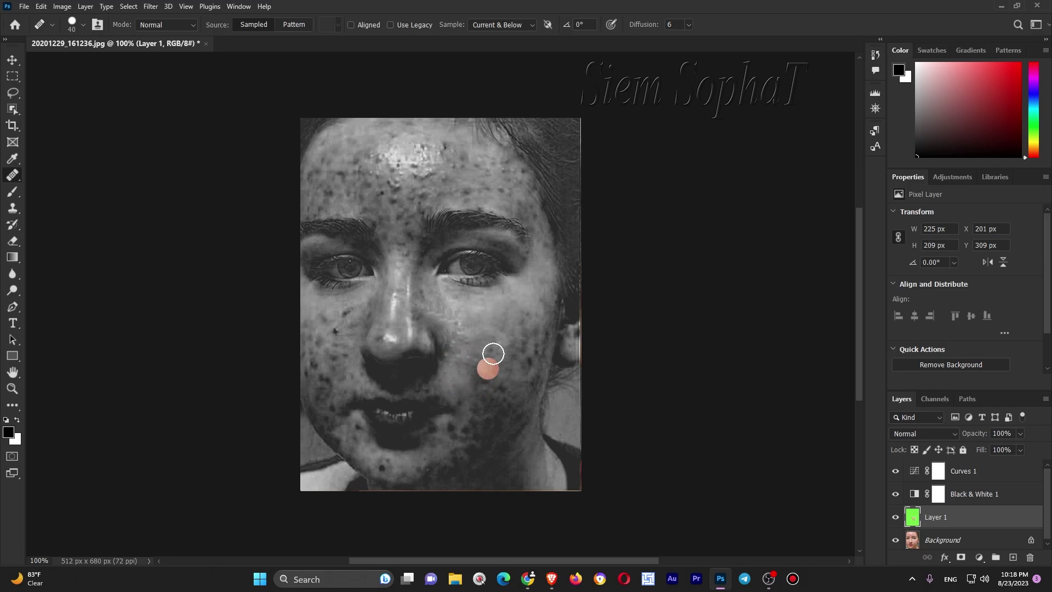
mouse_move(491, 351)
mouse_down()
mouse_move(494, 336)
mouse_move(500, 348)
mouse_up()
- Reduce the healing brush to 20 and heal the spots above the right-hand eyebrow and on the upper forehead
key(bracketleft)
key(bracketleft)
key(bracketleft)
key(bracketleft)
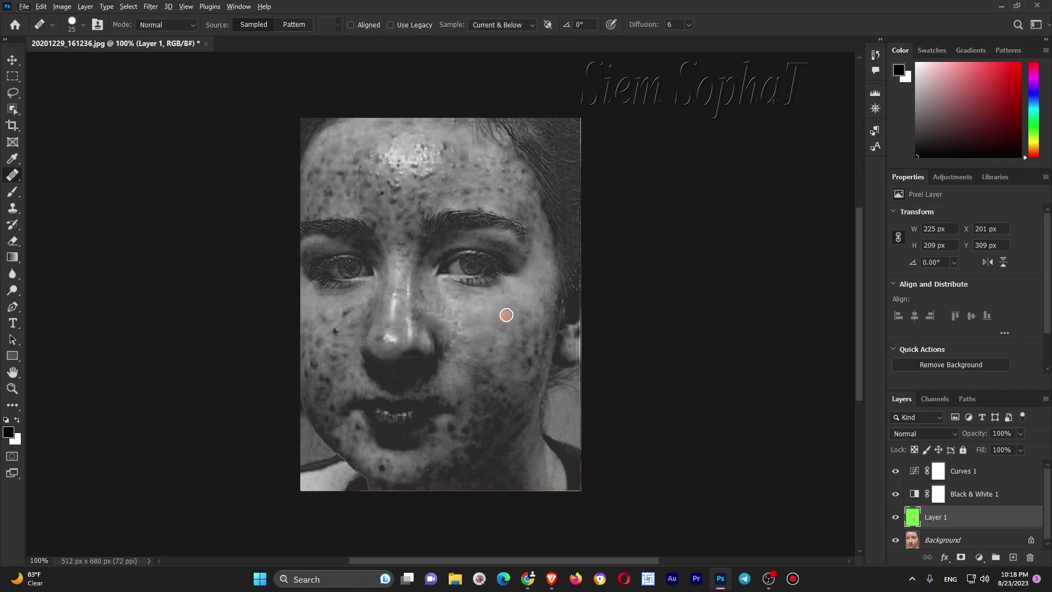
scroll(439, 237, up, 3)
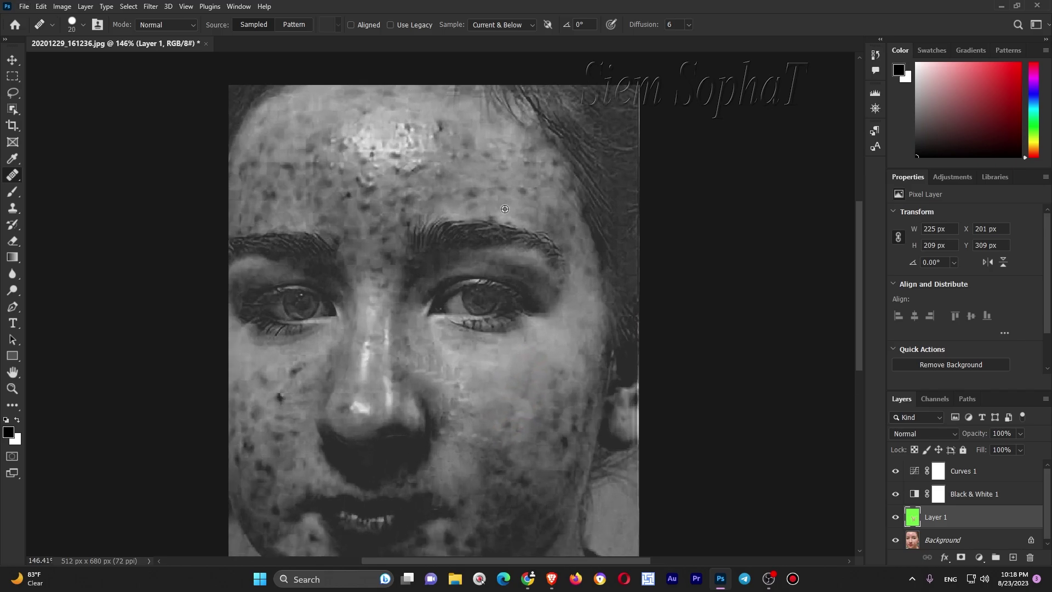
scroll(507, 204, down, 2)
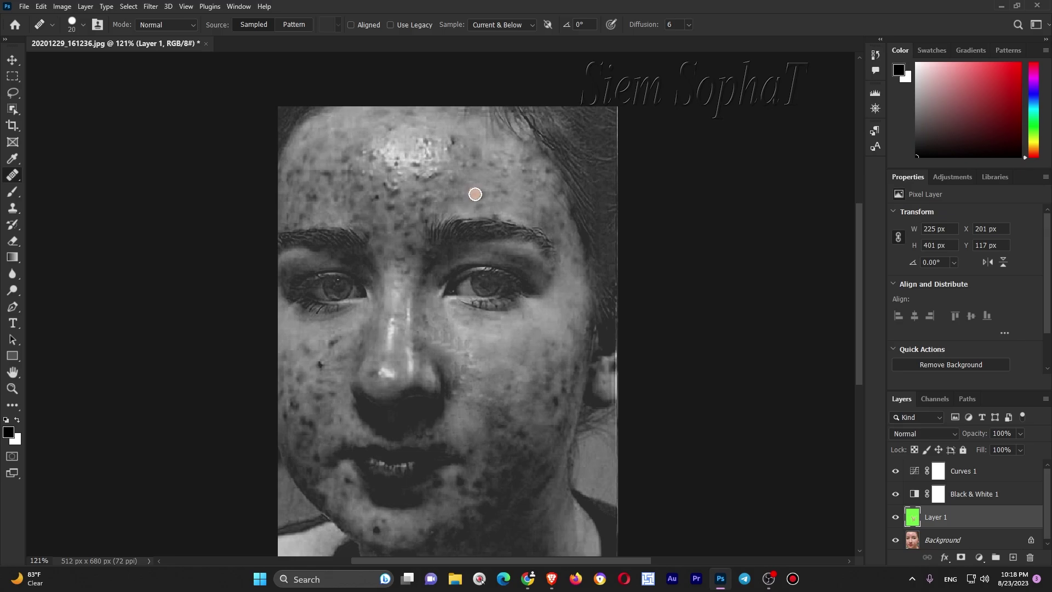
click(457, 179)
drag(450, 174, 487, 222)
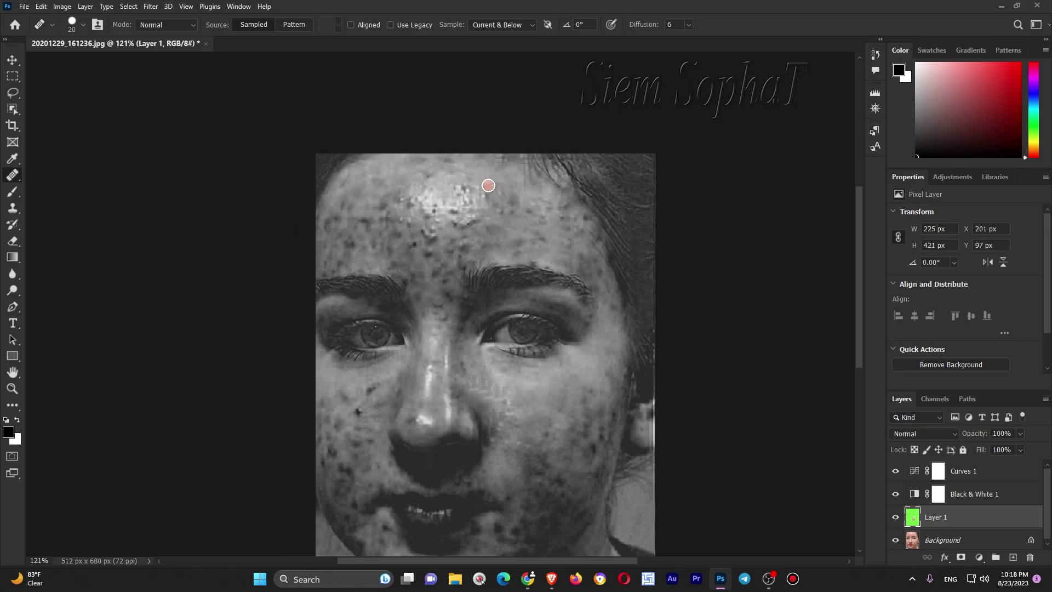
click(492, 187)
click(451, 184)
- Heal the blemishes across the middle of the forehead and down to the area between the eyebrows
alt+click(441, 218)
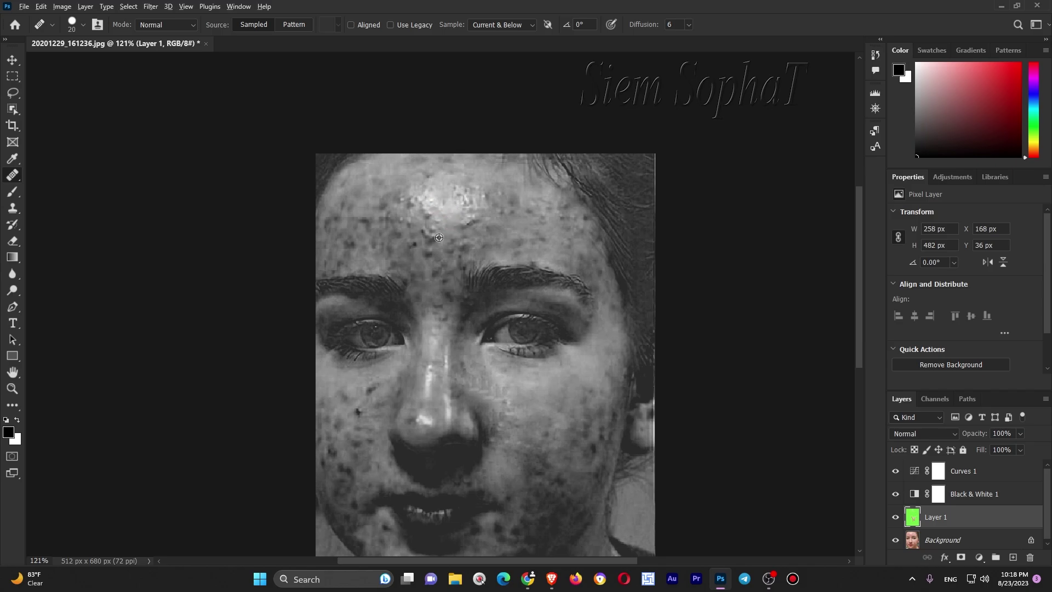
click(428, 233)
drag(427, 211, 414, 200)
alt+click(416, 216)
click(409, 202)
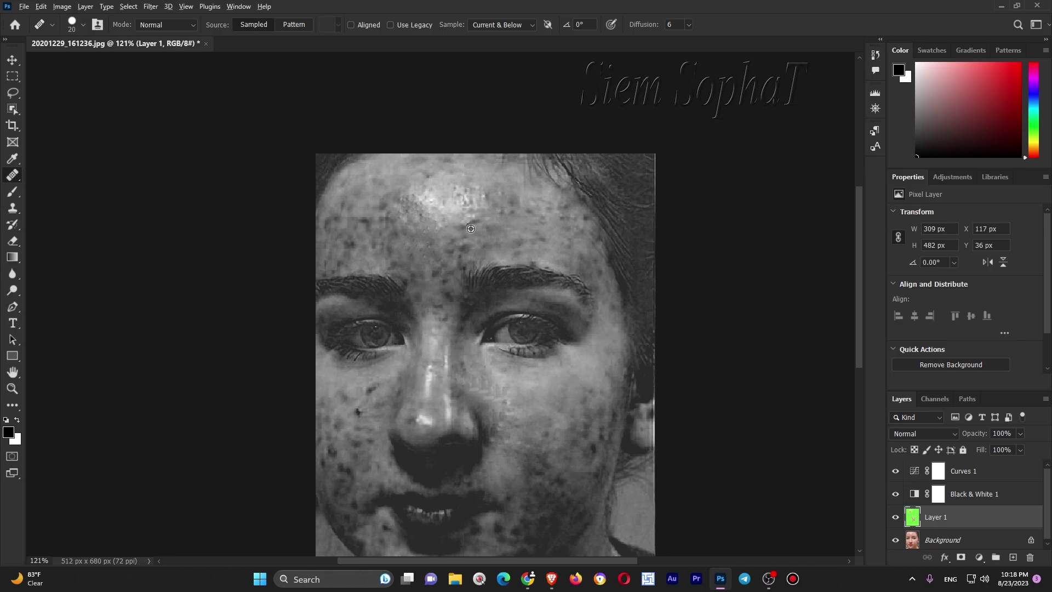
alt+click(466, 245)
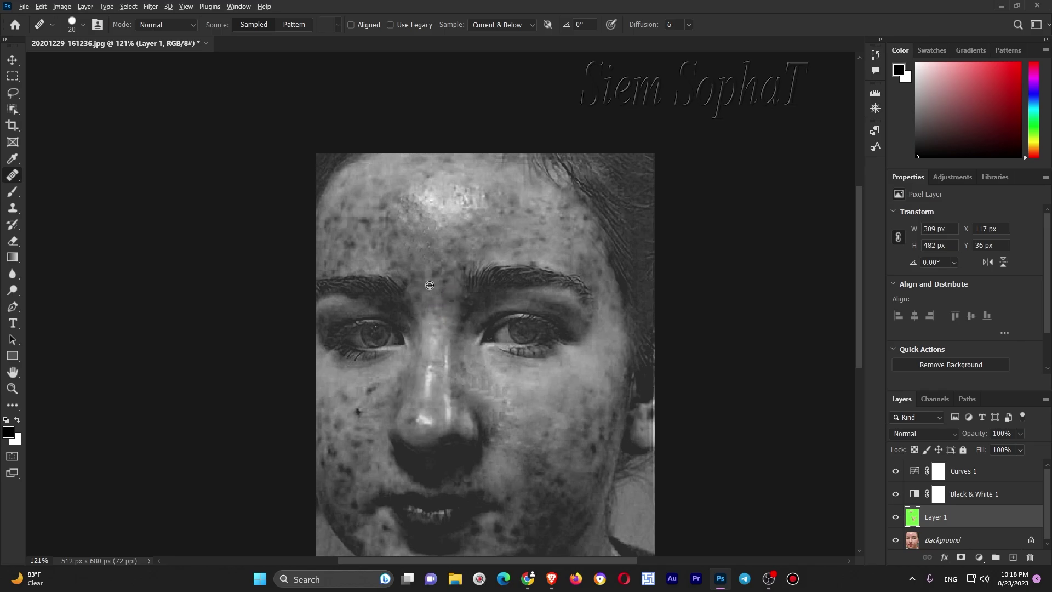
drag(431, 271, 444, 265)
- Heal the spots on the left-hand side of the forehead with the healing brush at sizes 35 and 25
click(363, 217)
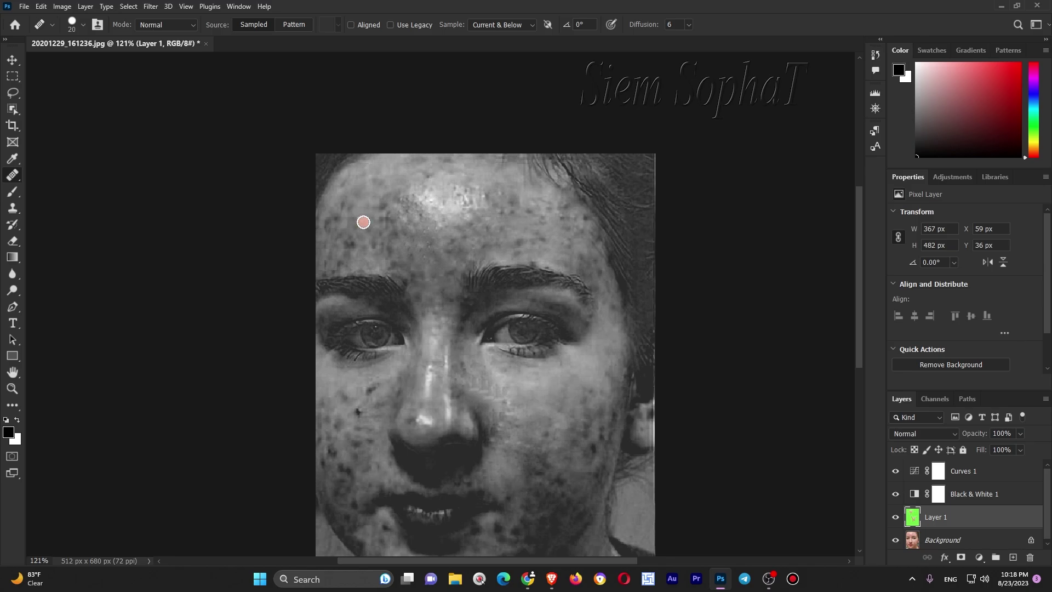
key(bracketright)
click(347, 221)
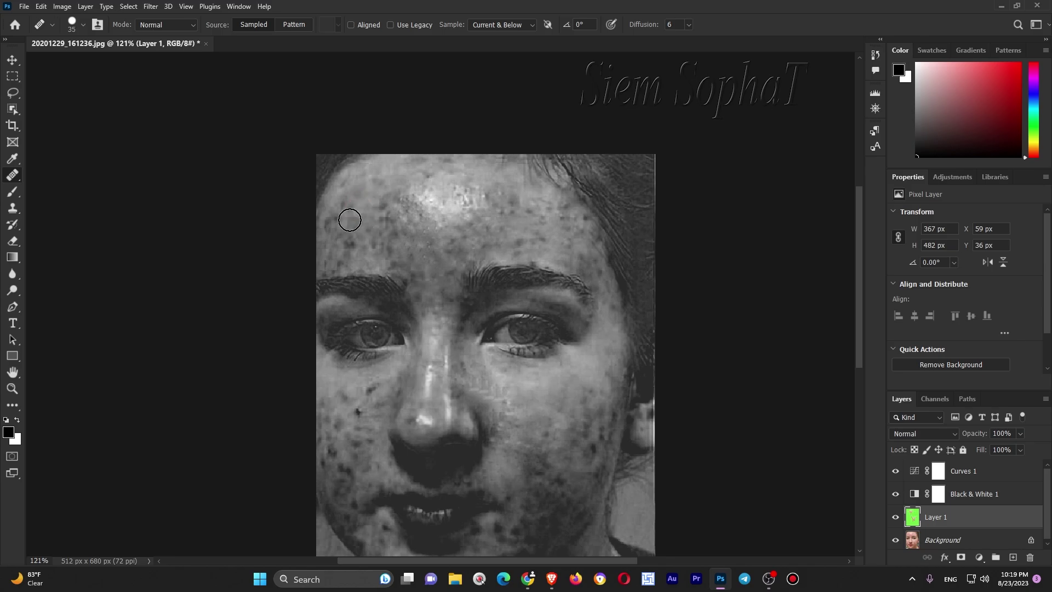
click(329, 222)
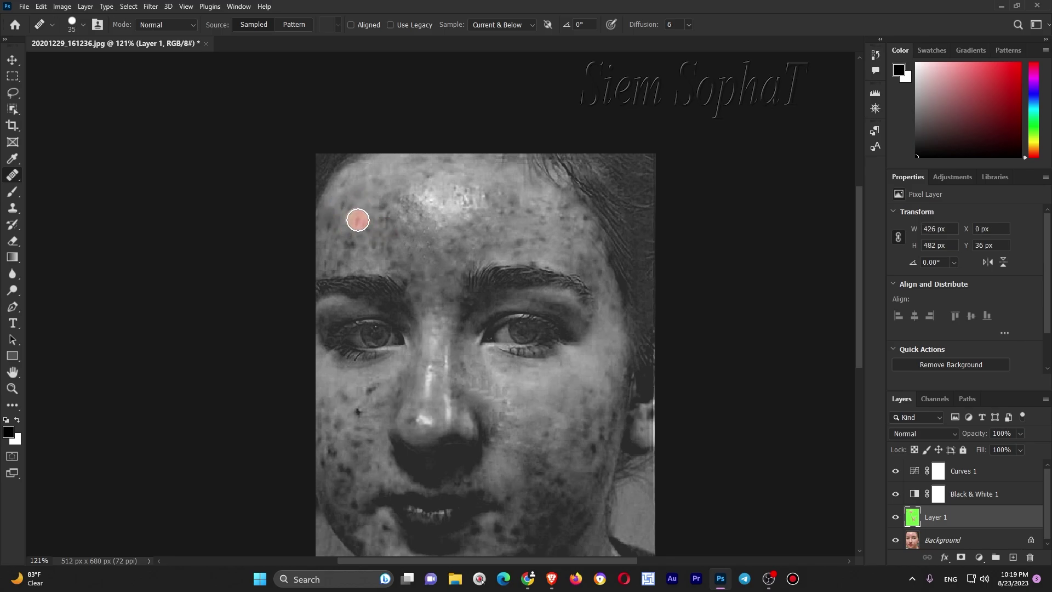
key(bracketleft)
key(bracketleft)
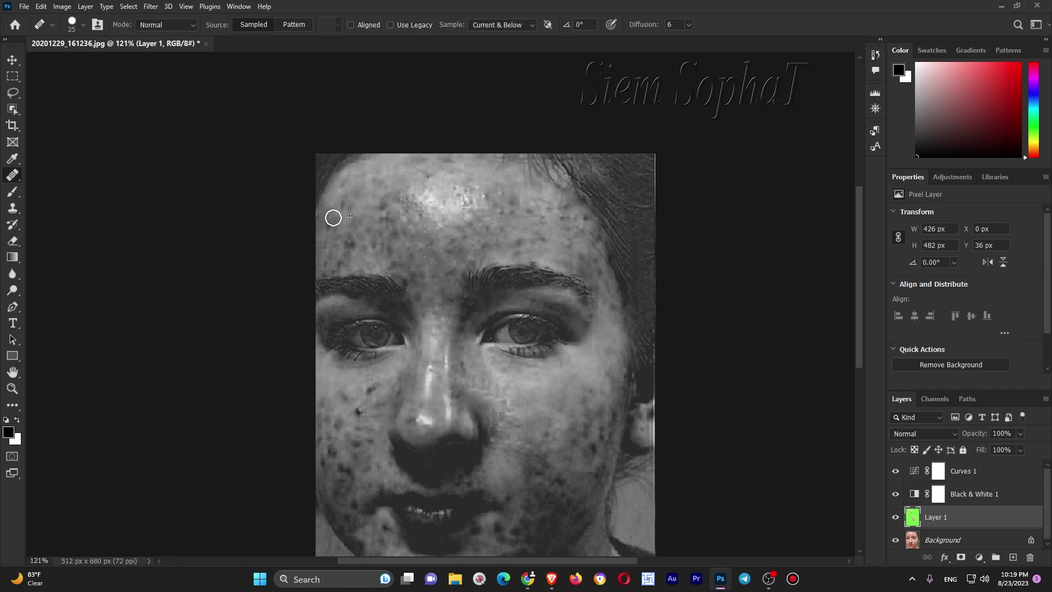
click(343, 263)
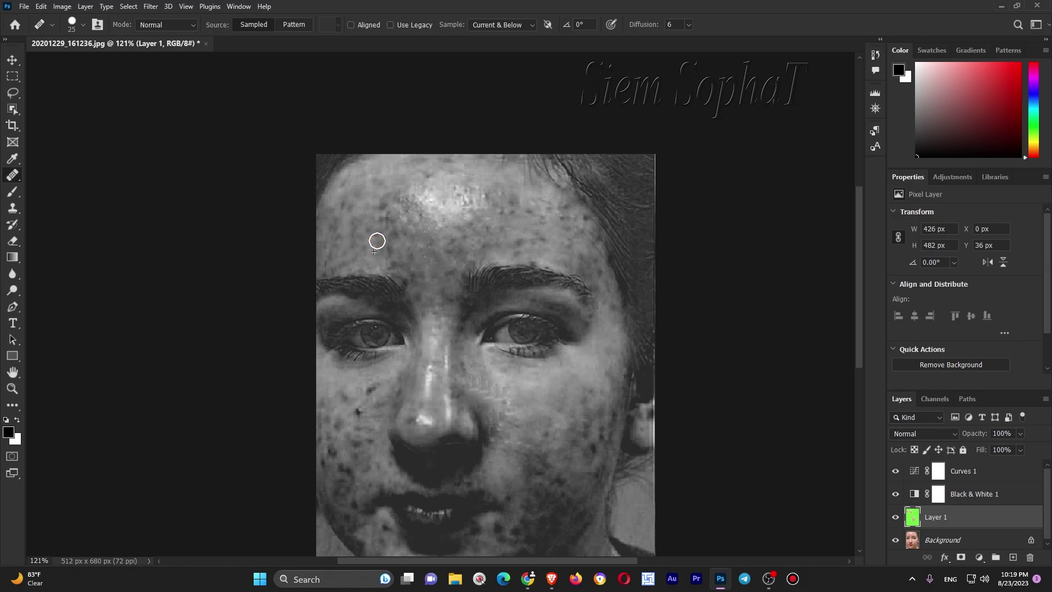
click(381, 208)
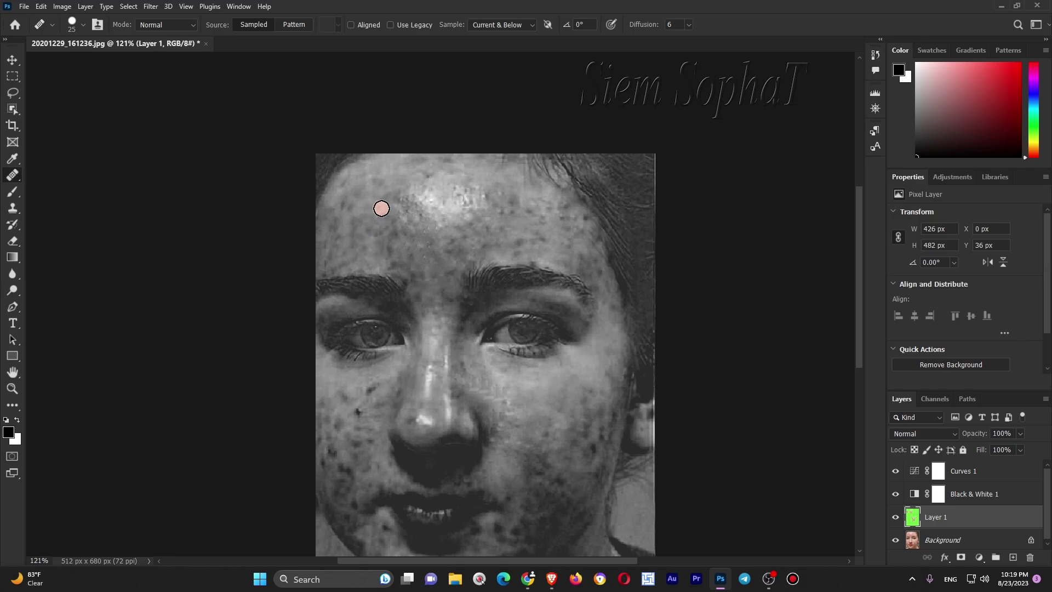
- Heal the spots on the right-hand side of the forehead toward the temple, sampling clean skin nearby
click(525, 216)
alt+click(525, 230)
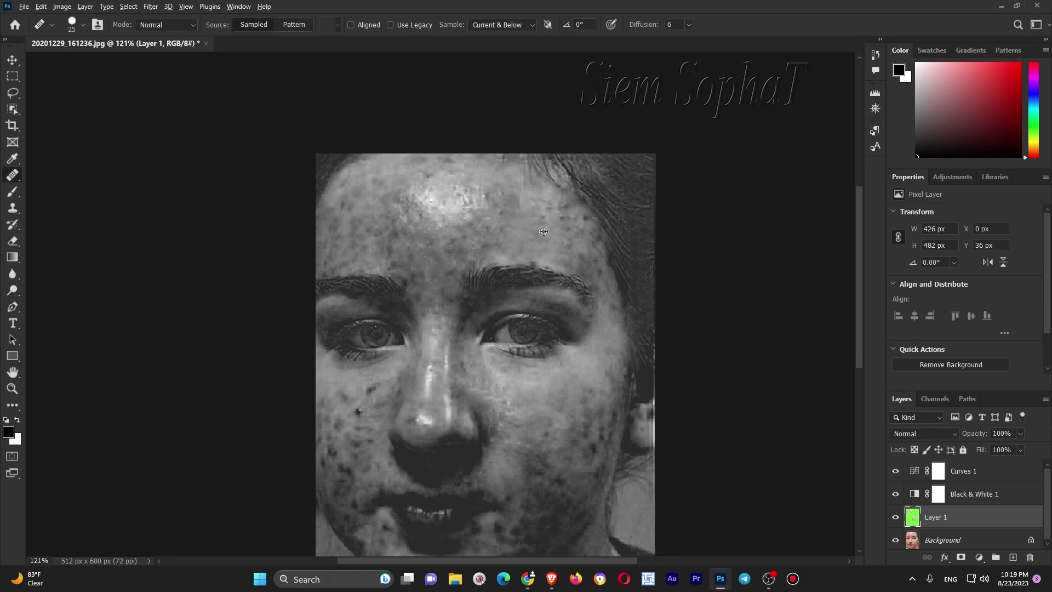
alt+click(570, 245)
click(579, 262)
- Heal the moles and dark spots on the left-hand cheek, sampling clean skin below the eye
mouse_move(498, 344)
mouse_down()
mouse_move(521, 282)
mouse_move(494, 316)
mouse_up()
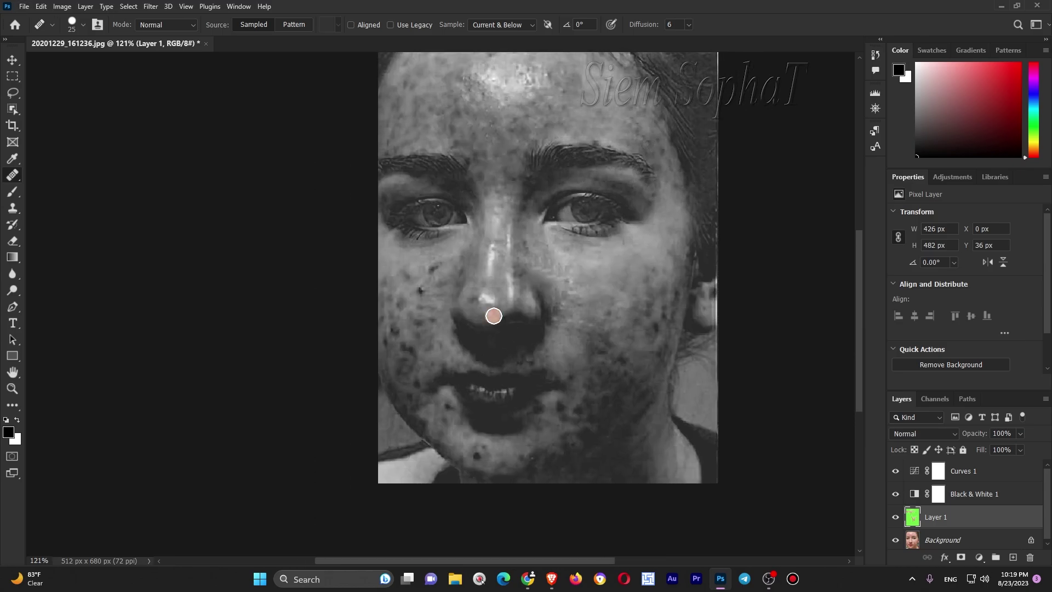
alt+click(422, 267)
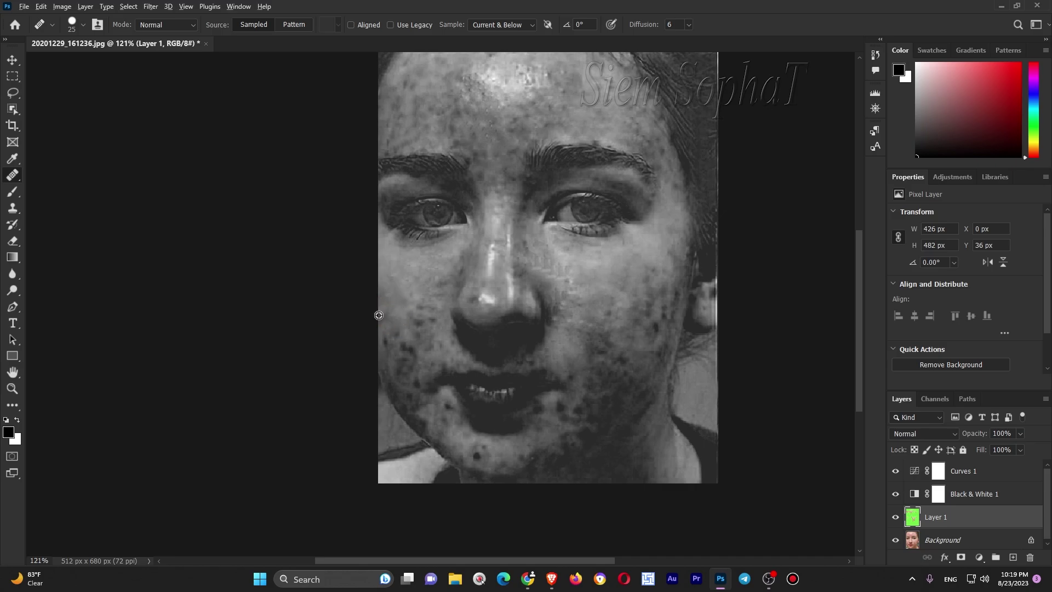
alt+click(387, 303)
click(386, 344)
click(414, 348)
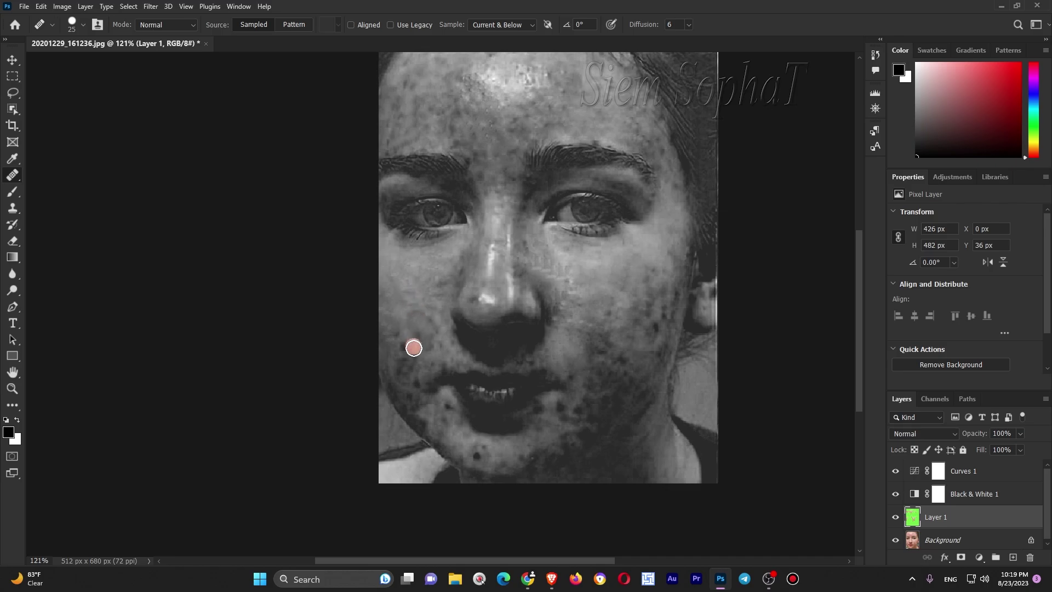
click(431, 333)
click(415, 318)
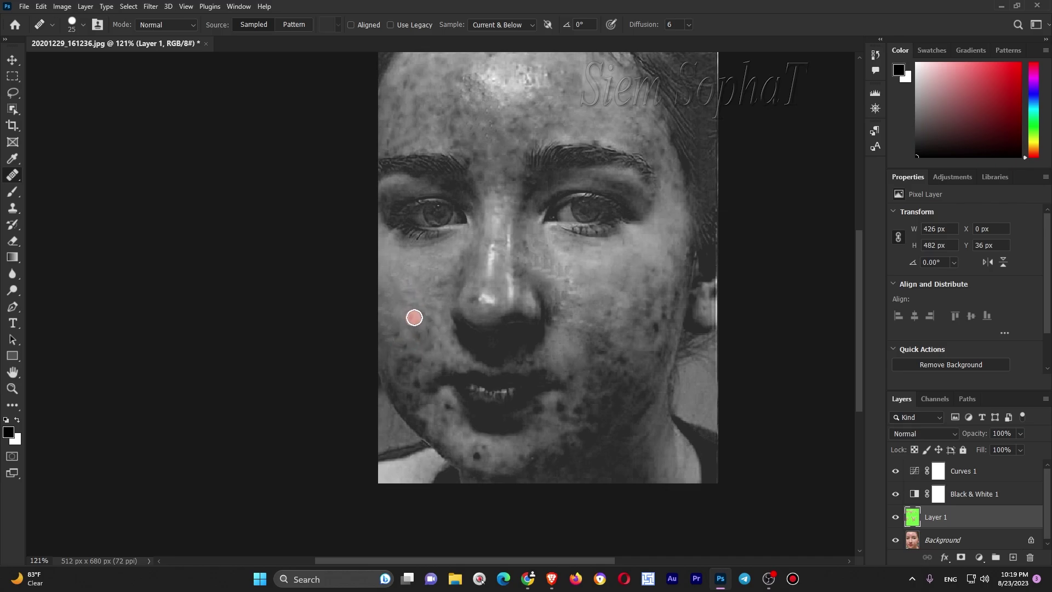
- Enlarge the healing brush to 35 and heal the left-hand cheek from beside the nose down to the jaw
key(bracketright)
mouse_move(424, 315)
mouse_down()
mouse_move(406, 351)
mouse_move(410, 369)
mouse_move(398, 356)
mouse_move(408, 378)
mouse_up()
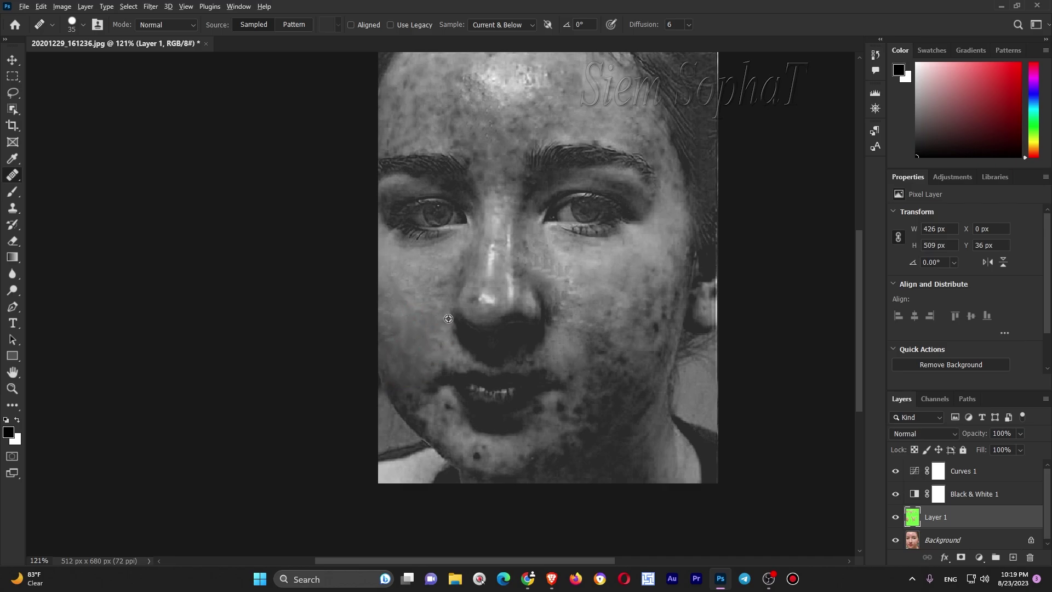
alt+click(435, 279)
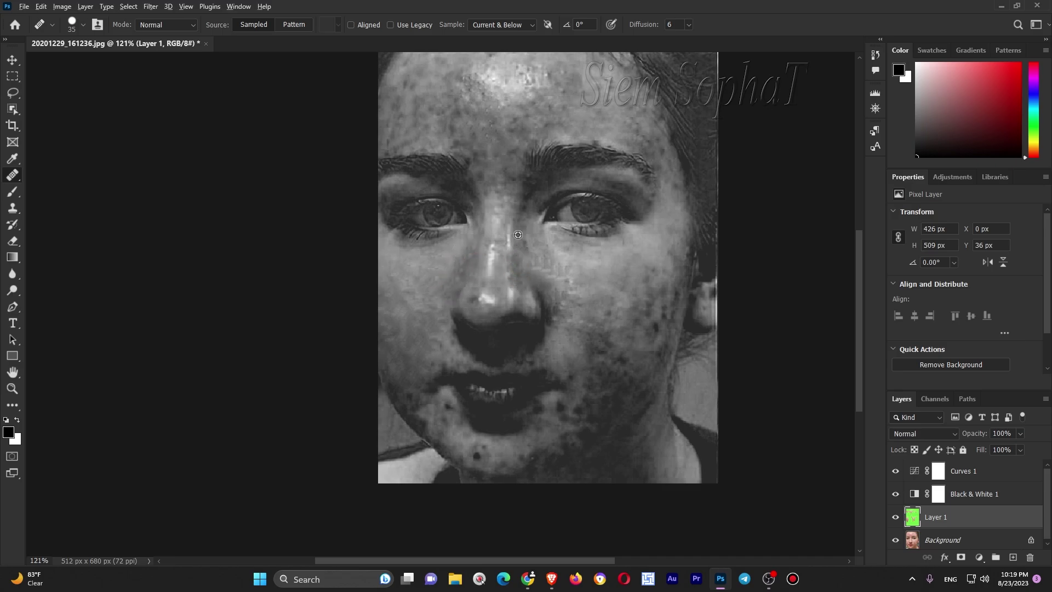
- Set the Healing Brush diffusion to 5
click(689, 24)
drag(681, 38, 677, 38)
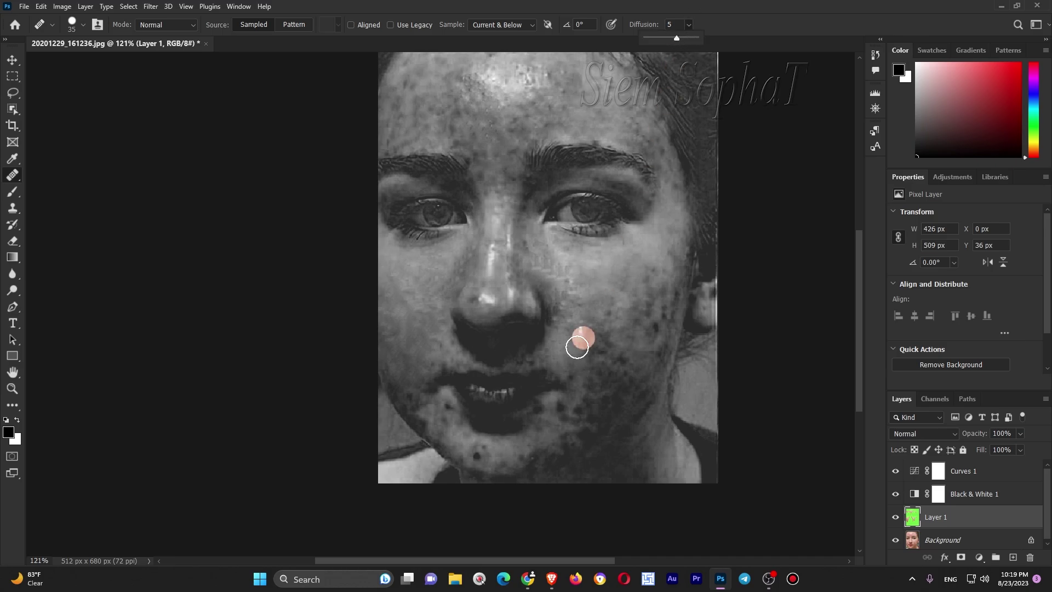
- Heal the dark moles on the chin and the spots beside the mouth corner, sampling clean skin nearby
click(503, 281)
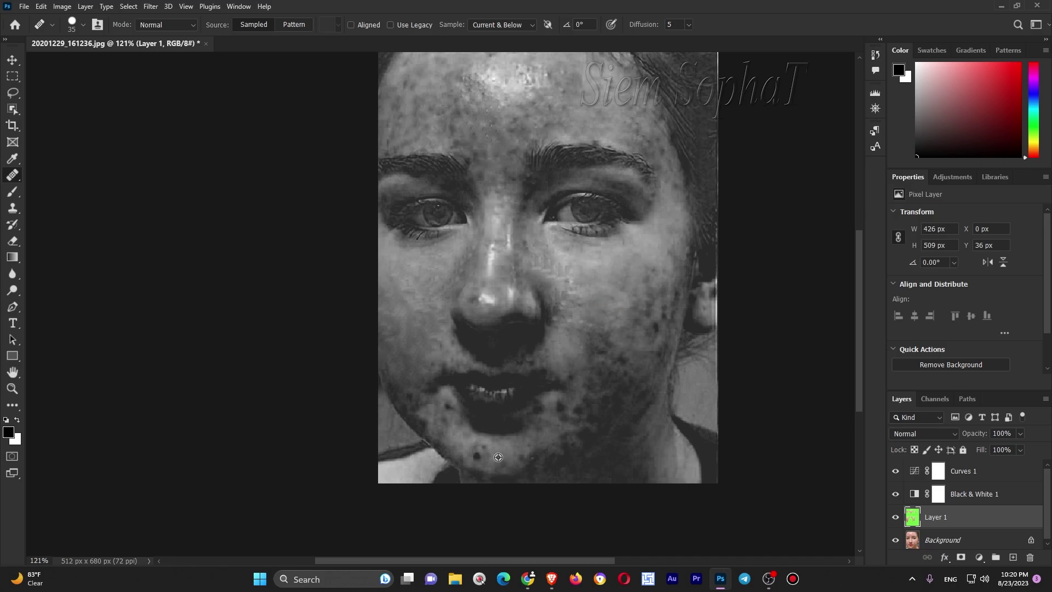
click(479, 455)
click(564, 402)
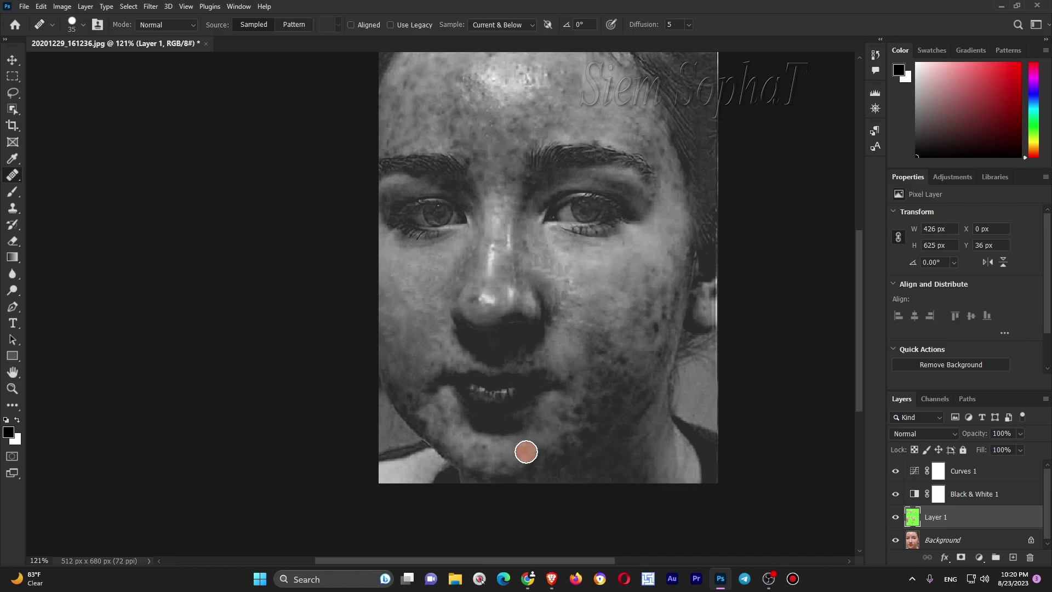
click(555, 419)
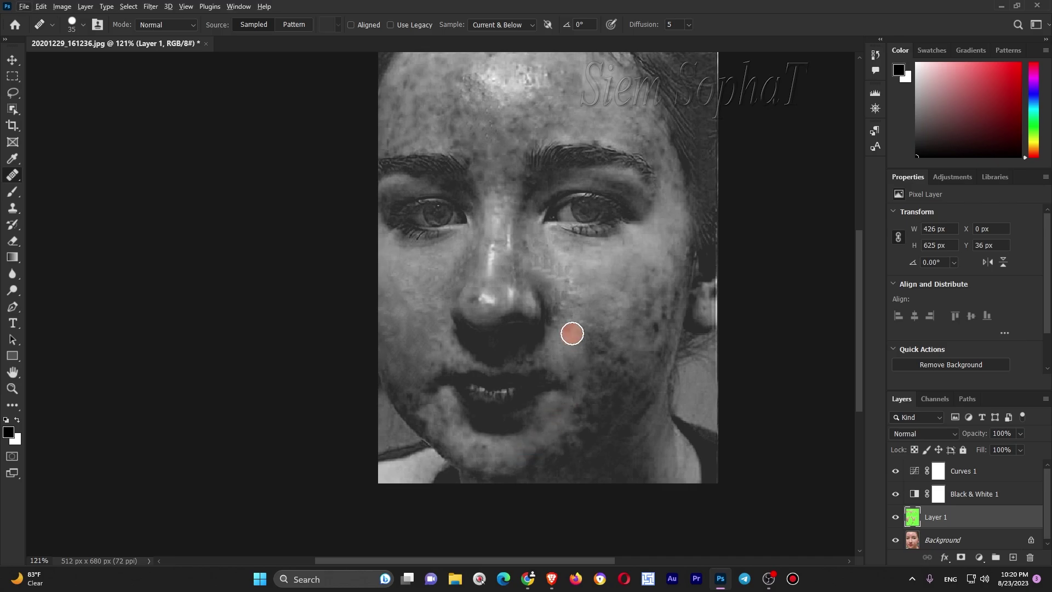
- Reduce the healing brush to 25 and heal the dark spots on the right-hand cheek down toward the jaw
key(bracketleft)
click(665, 314)
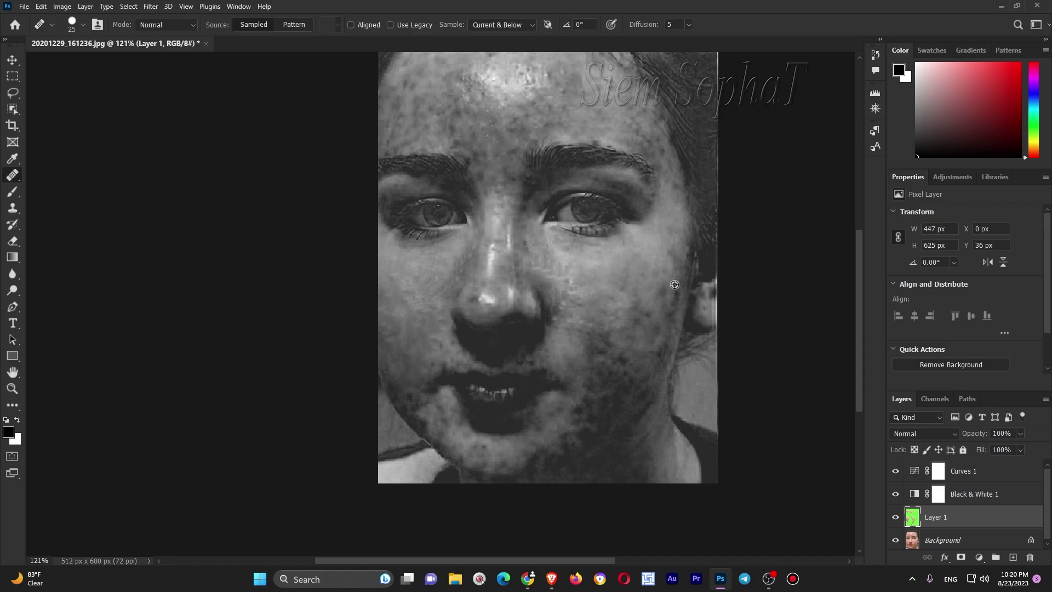
click(677, 306)
alt+click(576, 367)
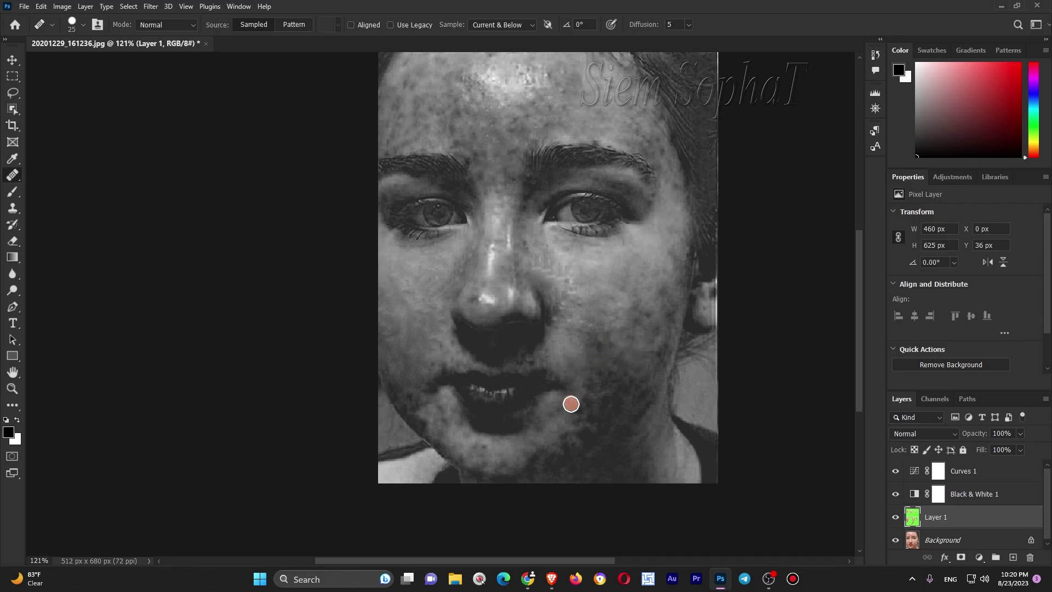
click(580, 413)
click(592, 380)
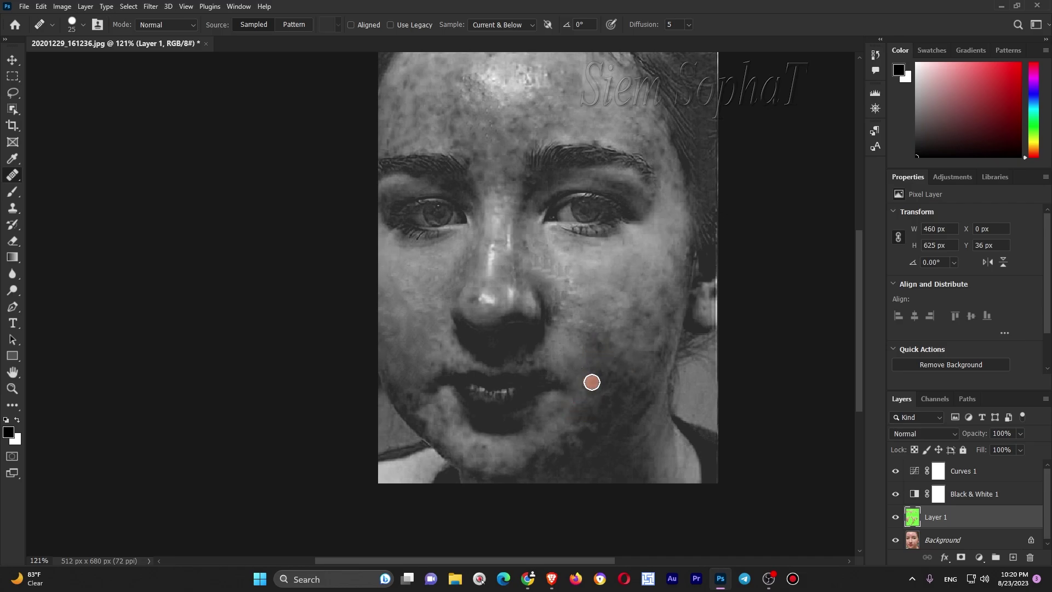
- Heal the blemishes across the chin and along the left-hand jawline below the mouth corner
mouse_move(554, 426)
mouse_down()
mouse_move(580, 432)
mouse_move(585, 423)
mouse_move(525, 462)
mouse_up()
alt+click(431, 420)
drag(418, 404, 413, 397)
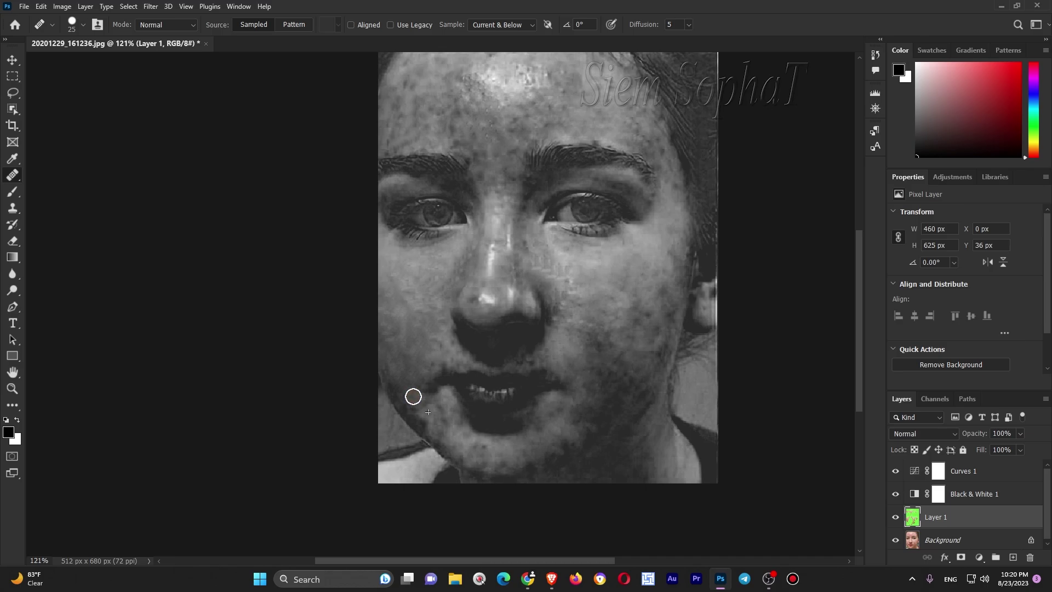
click(423, 426)
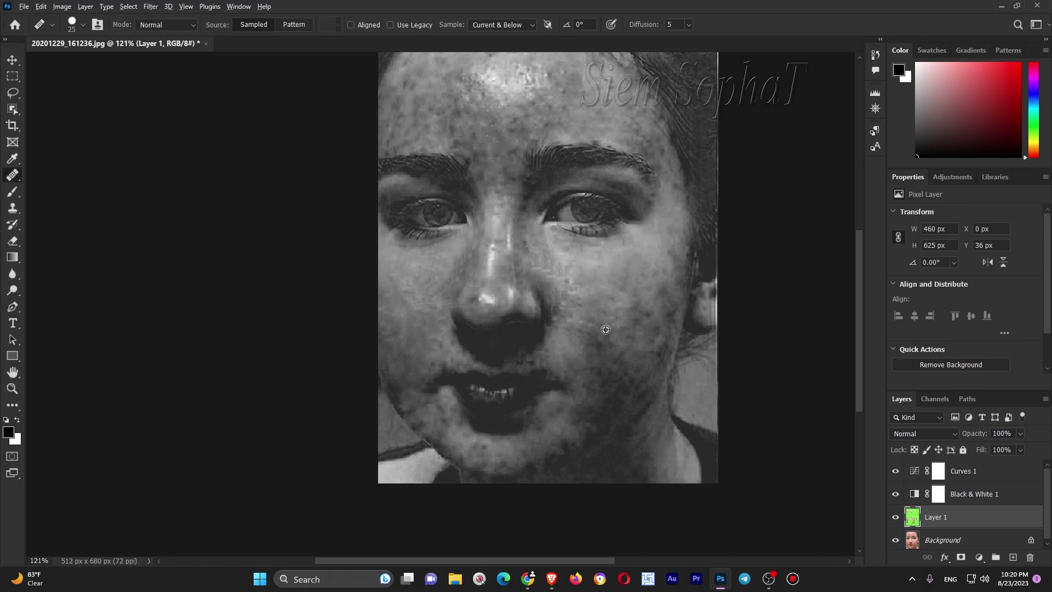
- Heal the remaining spots from the right-hand temple down the cheek and around the nose and upper lip
drag(676, 183, 647, 137)
click(665, 305)
click(645, 315)
click(599, 346)
click(555, 311)
click(531, 364)
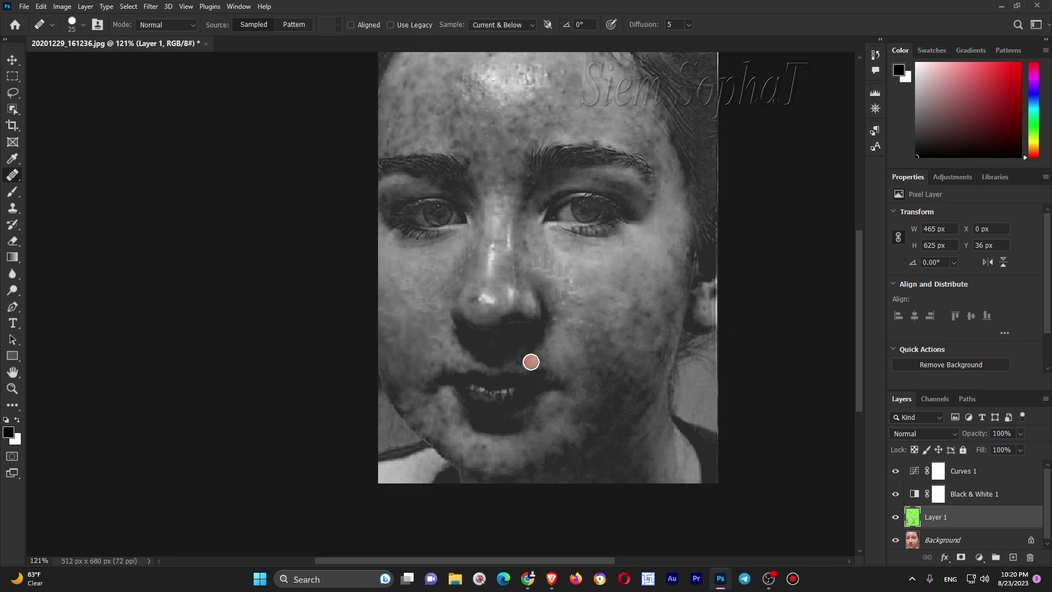
click(607, 370)
- Hide the Curves 1 and Black & White 1 adjustment layers and delete both
click(897, 494)
click(897, 472)
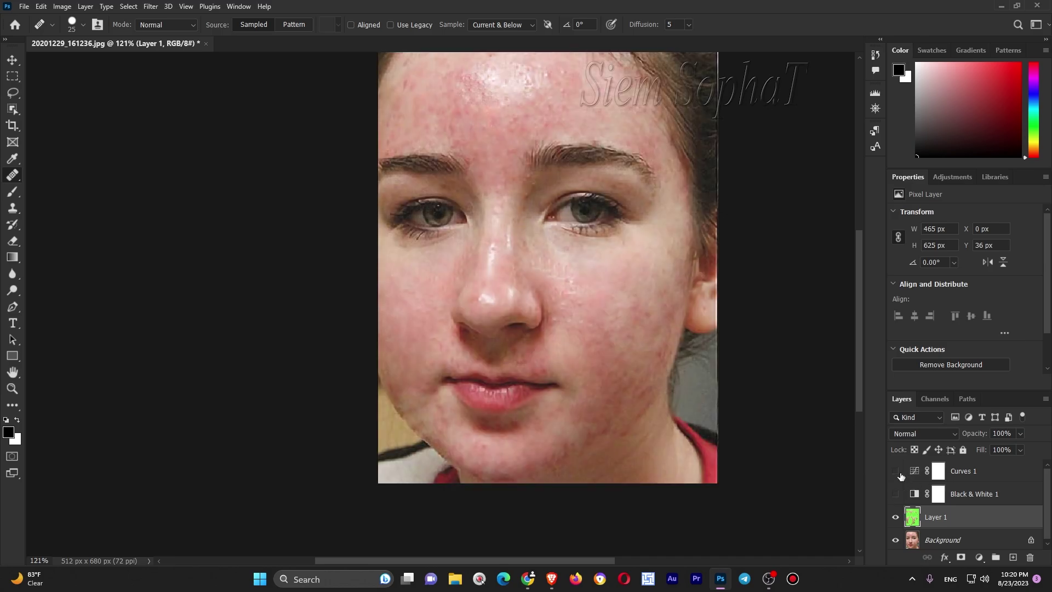
click(965, 474)
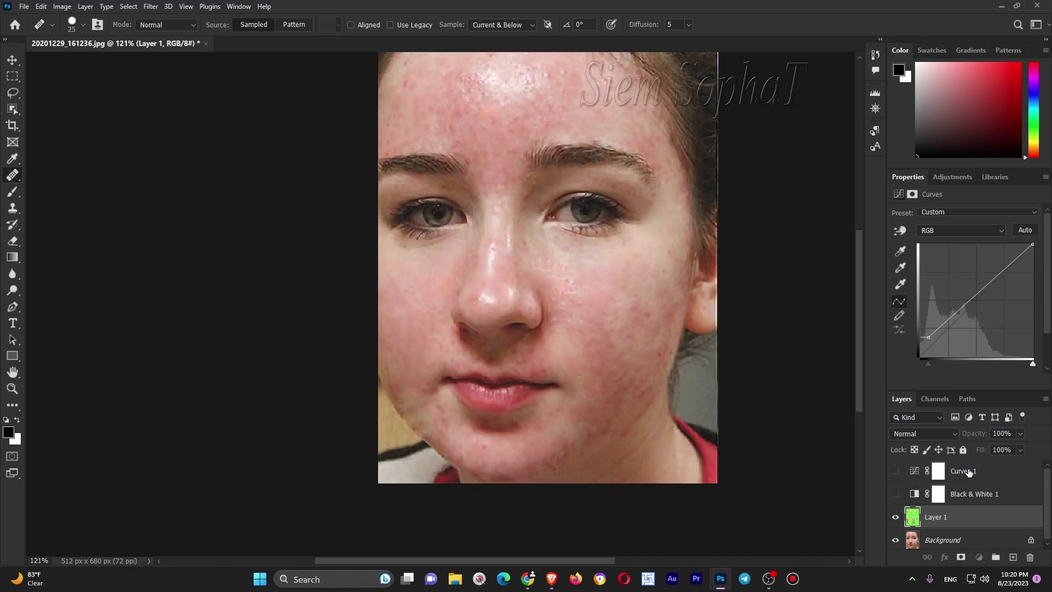
shift+click(967, 495)
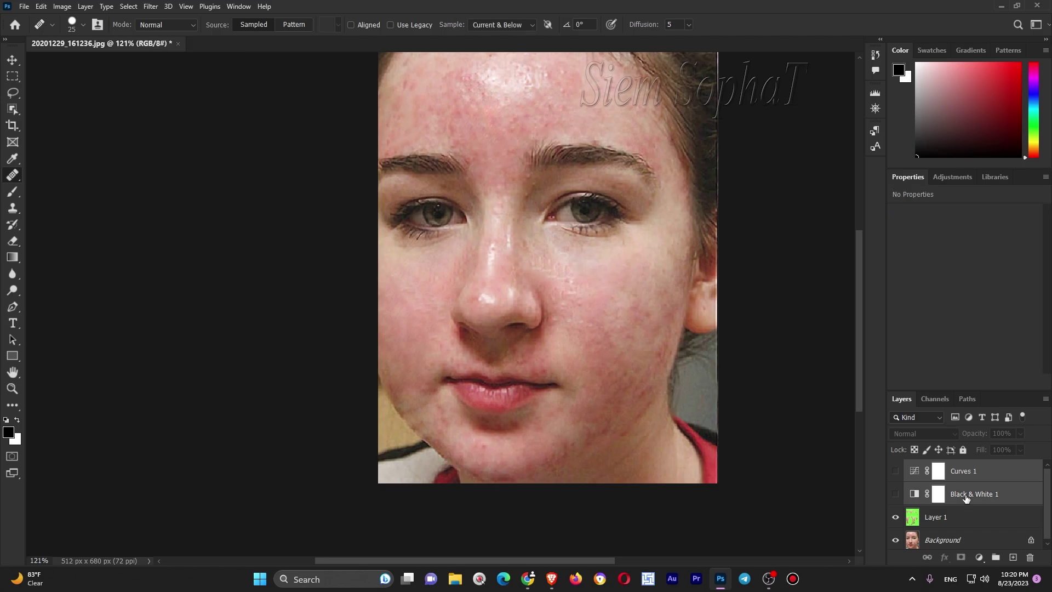
key(Delete)
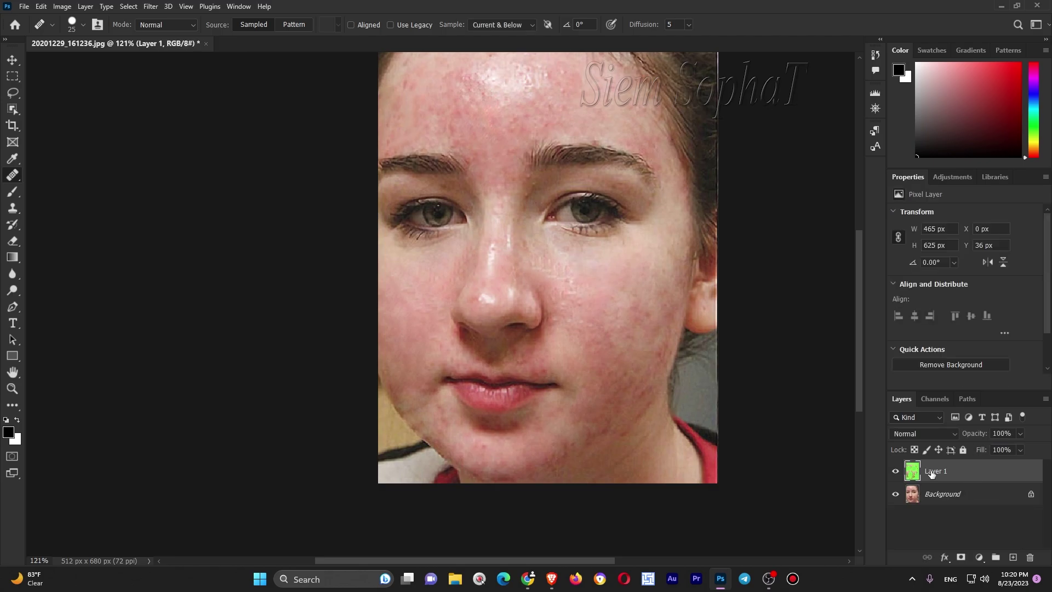
- Stamp all visible layers into a new top layer, set its blend mode to Vivid Light and invert it
key(ctrl+shift+alt+e)
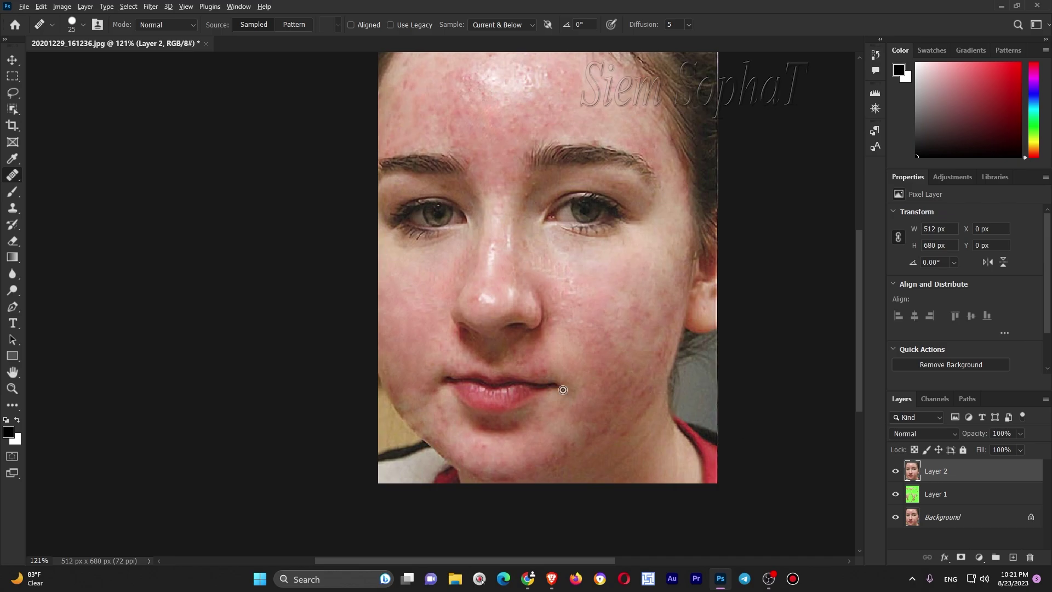
scroll(563, 390, down, 3)
click(924, 434)
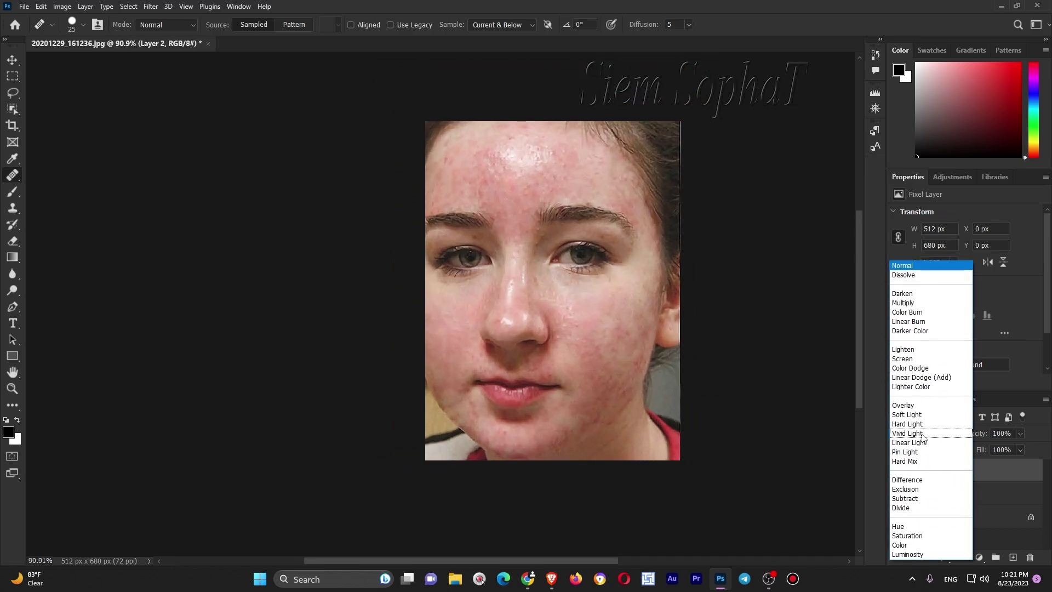
click(925, 435)
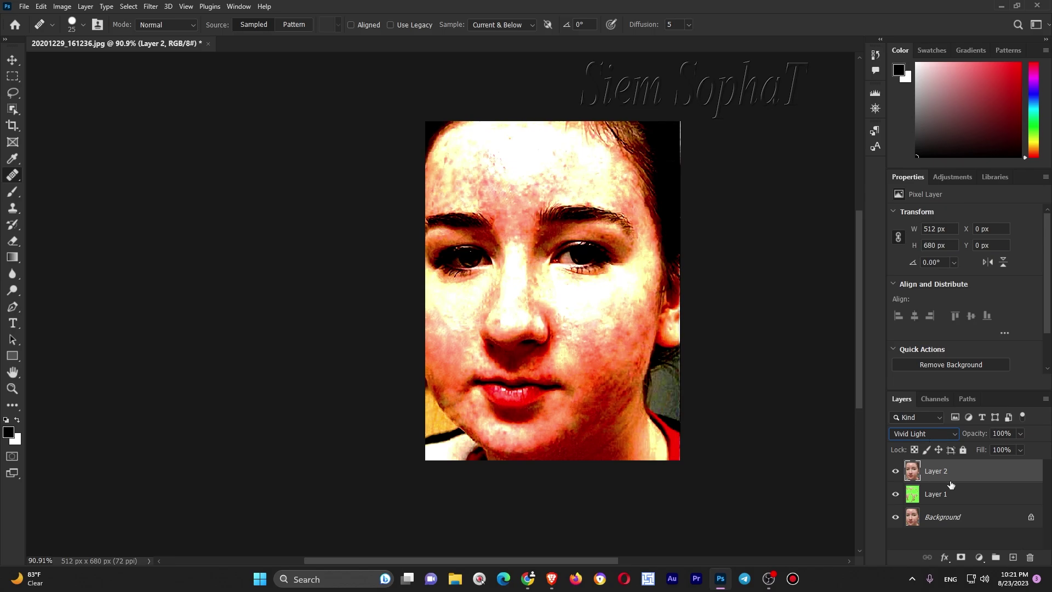
key(ctrl+i)
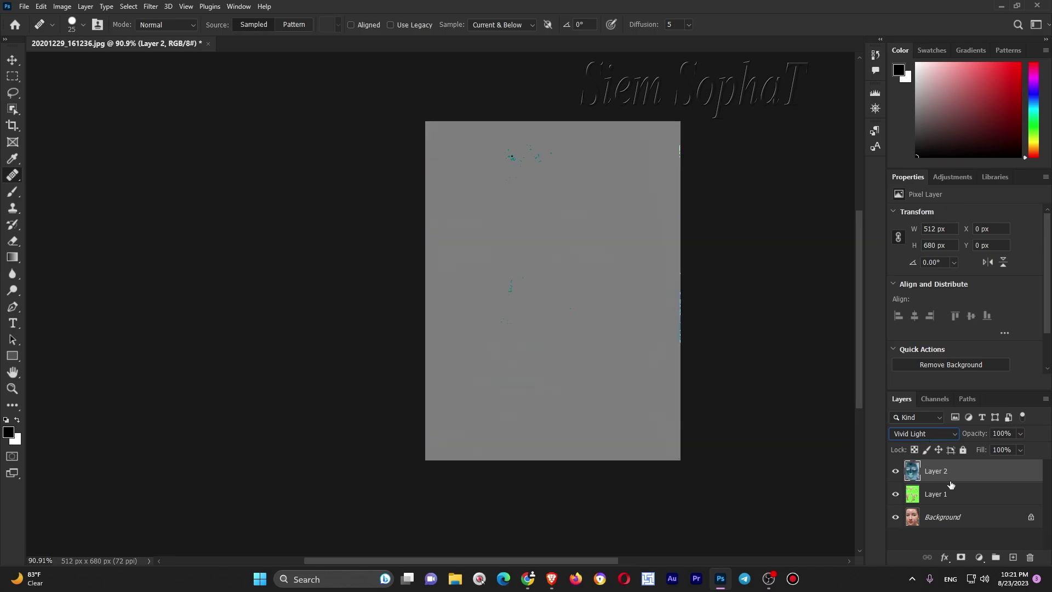
- Apply a High Pass filter with a 20.8 pixel radius to the inverted layer
click(159, 11)
click(170, 292)
click(150, 6)
mouse_move(201, 290)
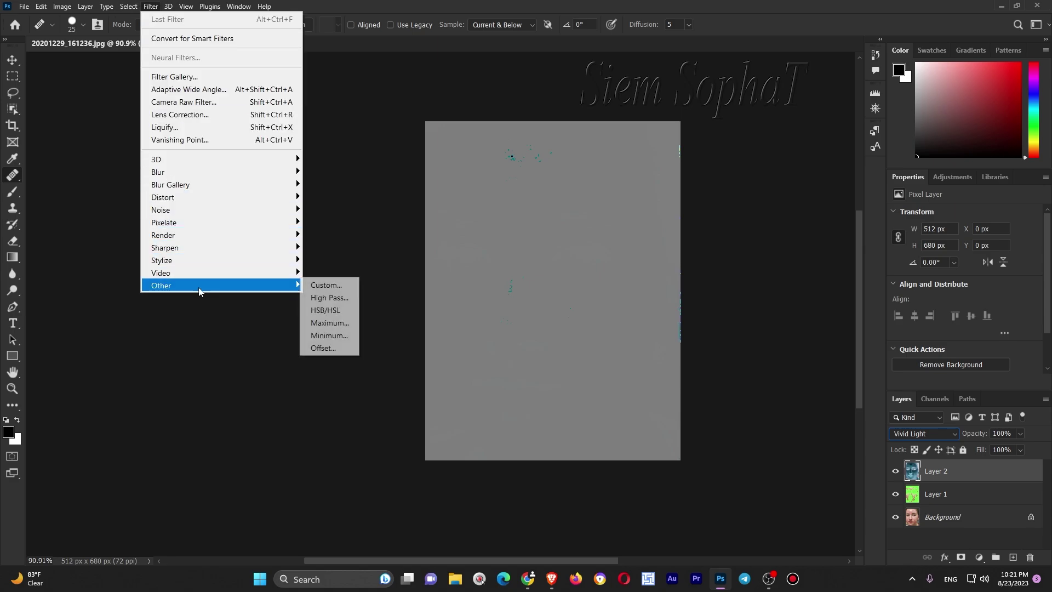
click(328, 298)
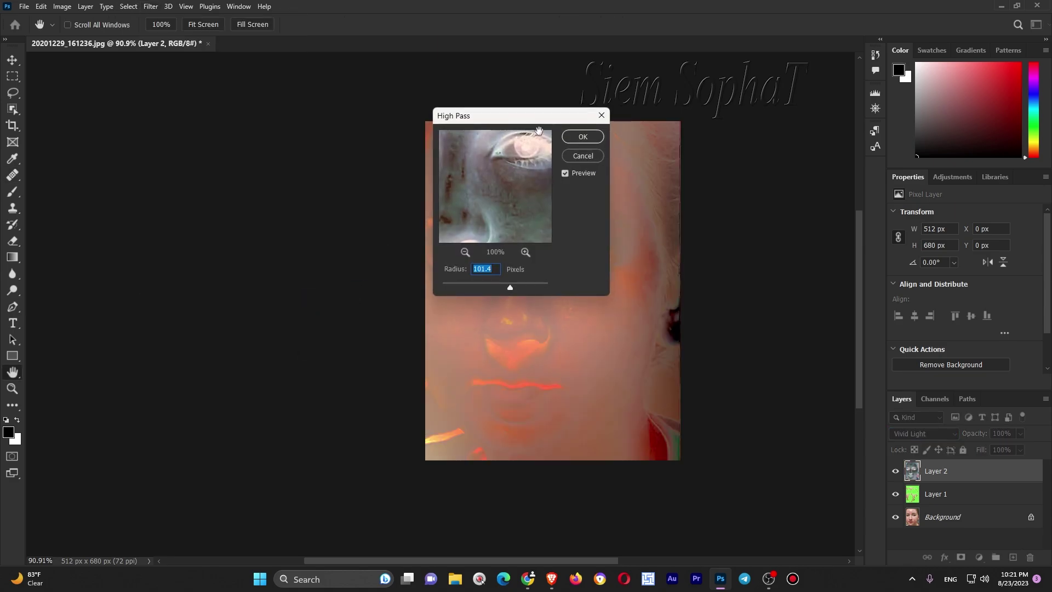
drag(537, 121, 324, 159)
mouse_move(293, 326)
mouse_down()
mouse_move(254, 326)
mouse_move(285, 323)
mouse_move(260, 323)
mouse_move(272, 324)
mouse_up()
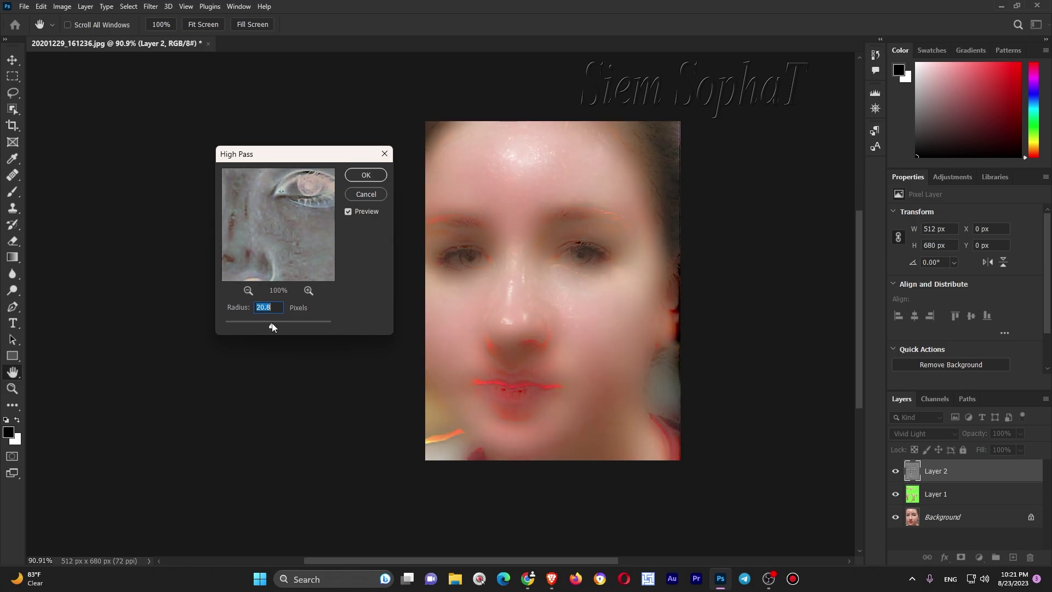
key(j)
click(366, 175)
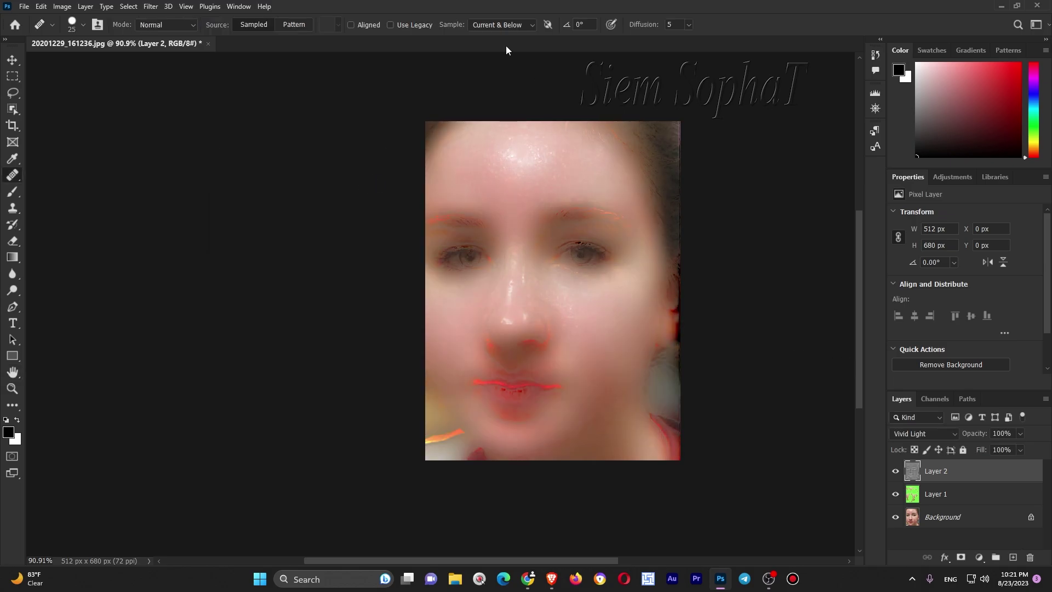
- Apply a Gaussian Blur with a 1.9 pixel radius to the Vivid Light layer
click(143, 6)
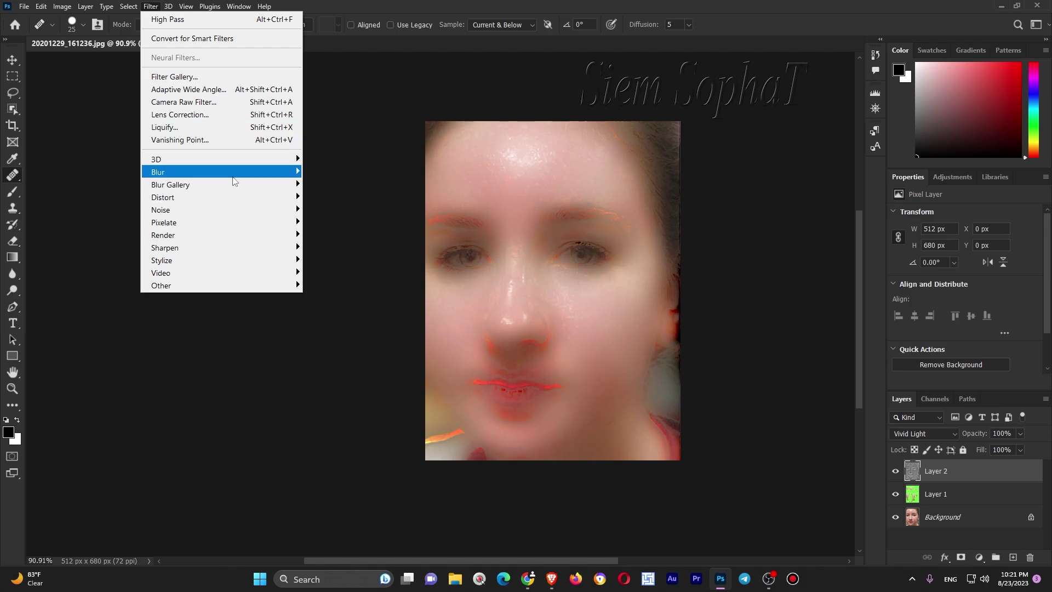
mouse_move(274, 172)
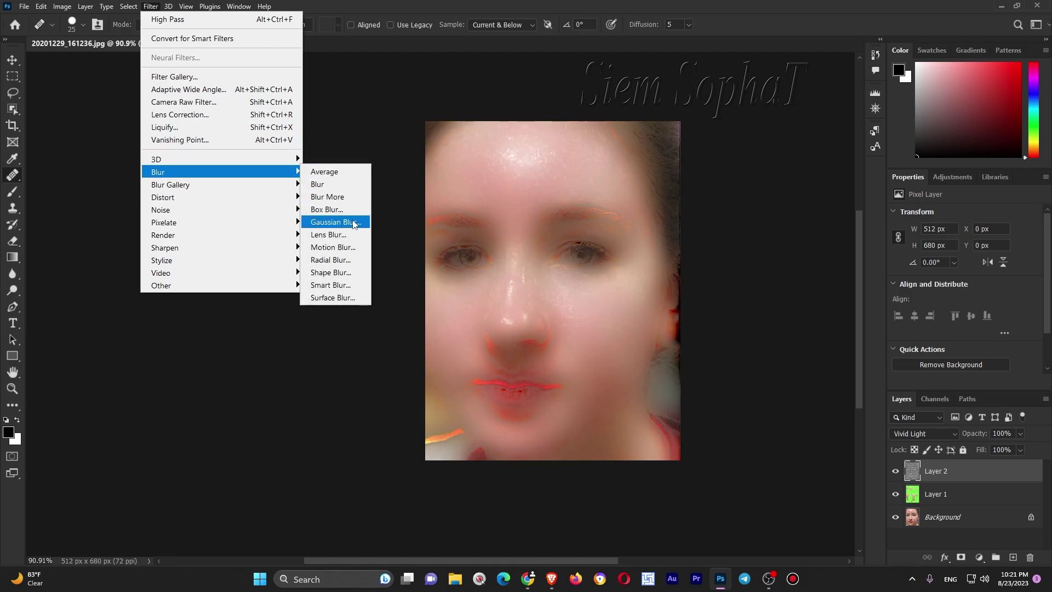
click(335, 222)
drag(519, 121, 223, 213)
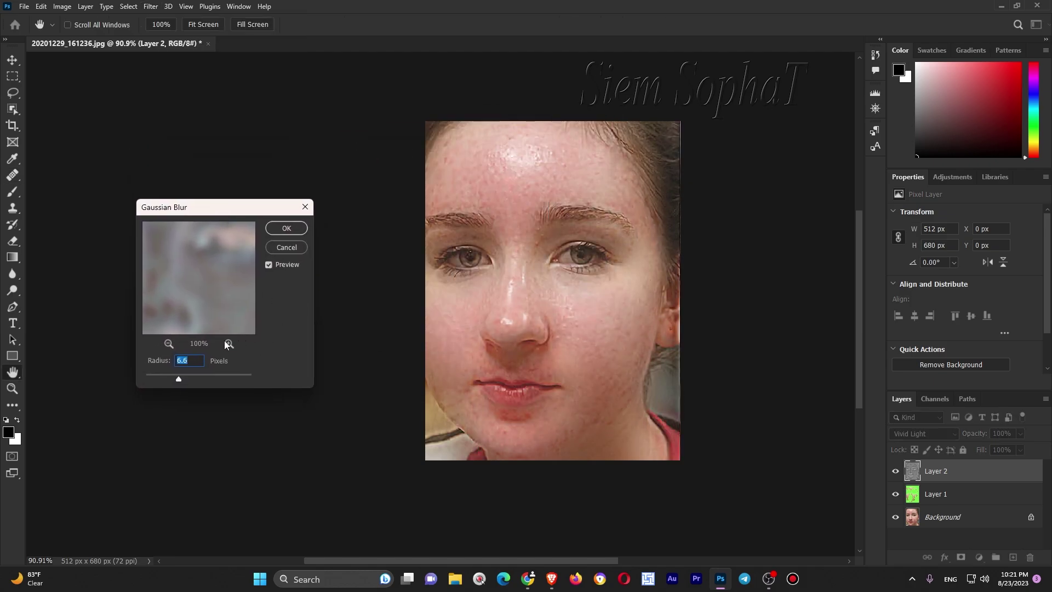
drag(180, 379, 153, 377)
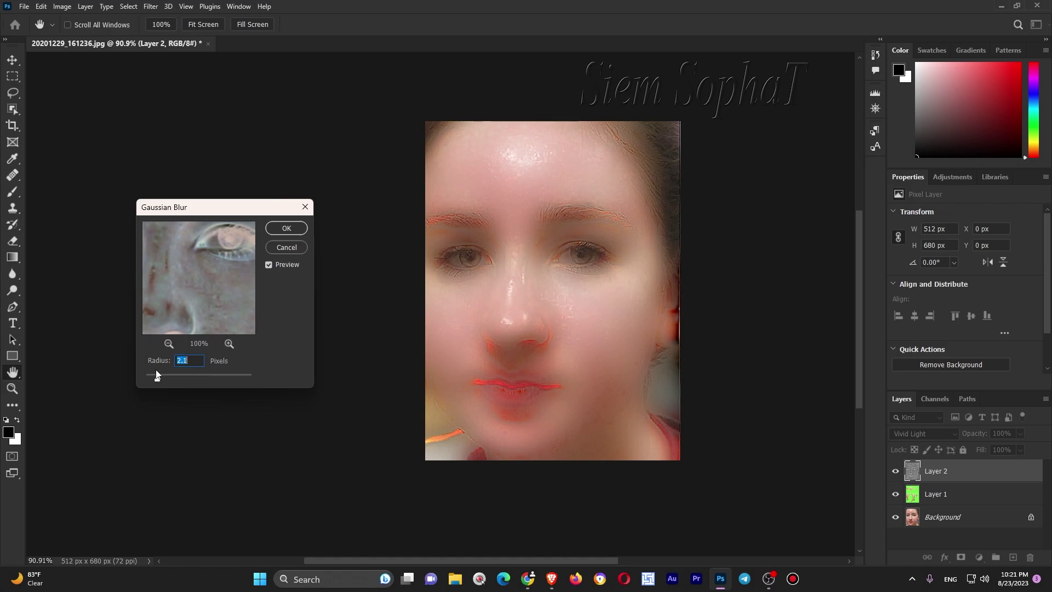
drag(159, 376, 159, 376)
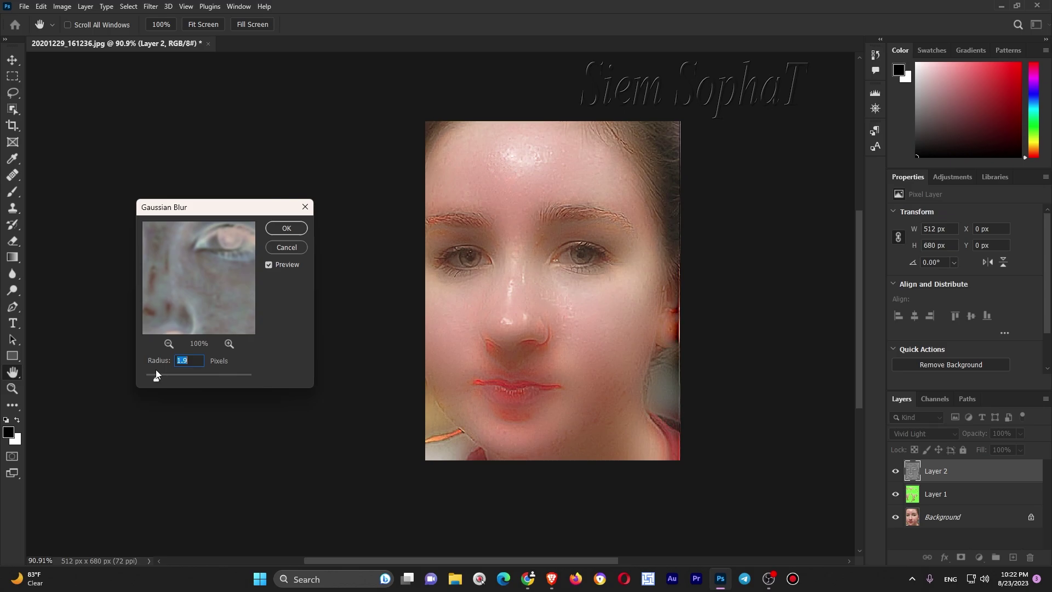
key(Return)
key(j)
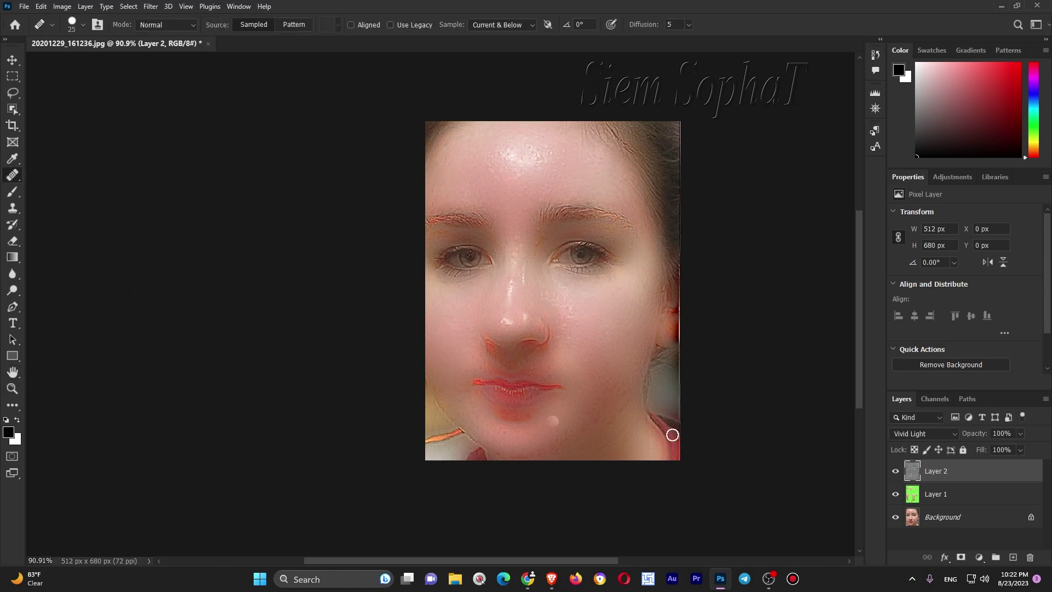
- Add a layer mask to the Vivid Light layer and invert it to black
click(961, 558)
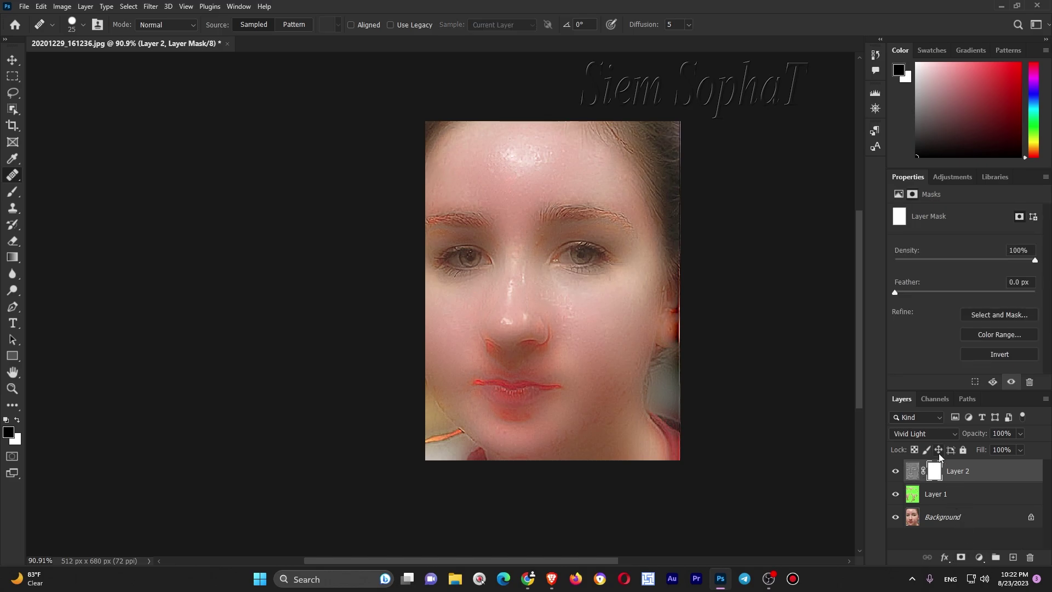
key(ctrl+i)
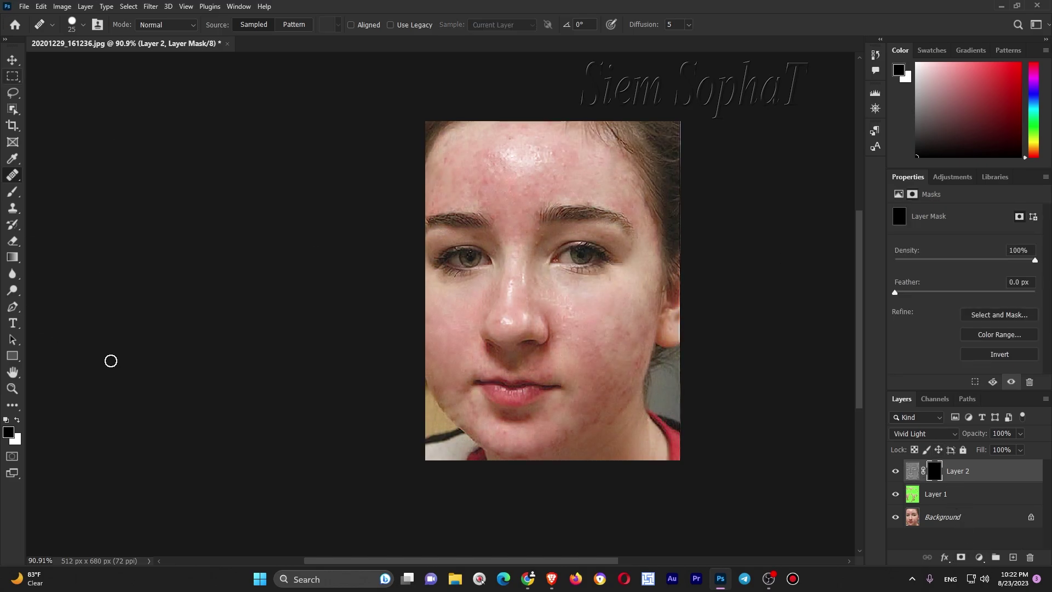
- Paint white over the forehead and cheeks on the Vivid Light layer's mask with an 80 px brush at 15% flow
key(b)
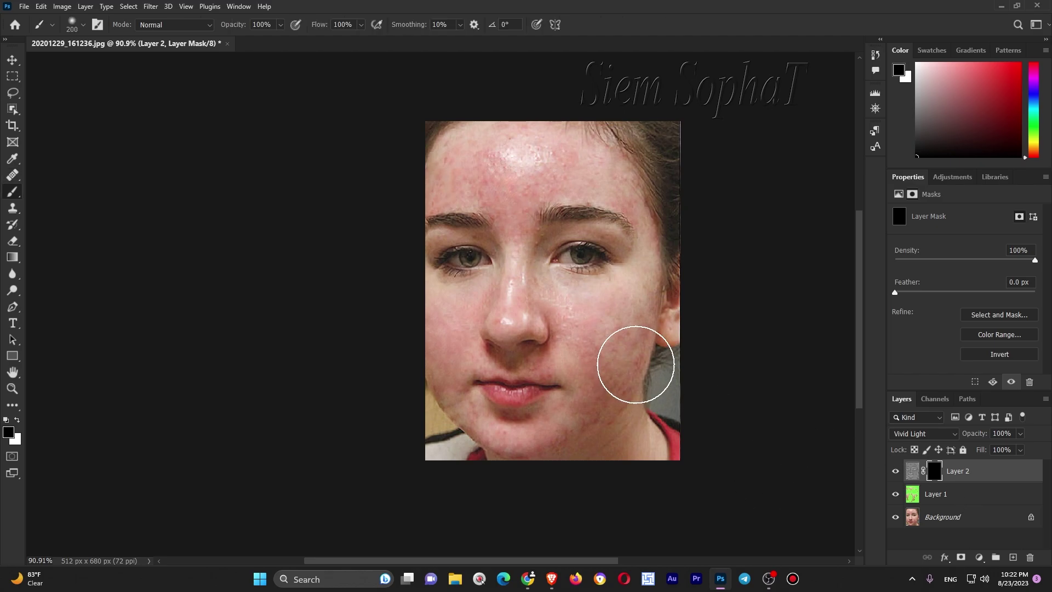
right_click(13, 192)
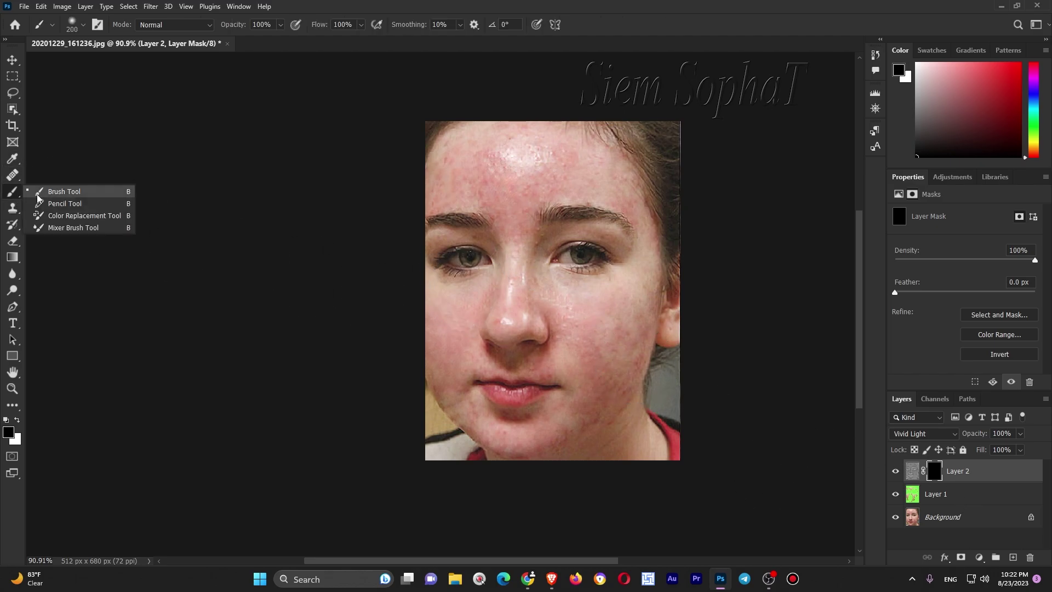
click(55, 191)
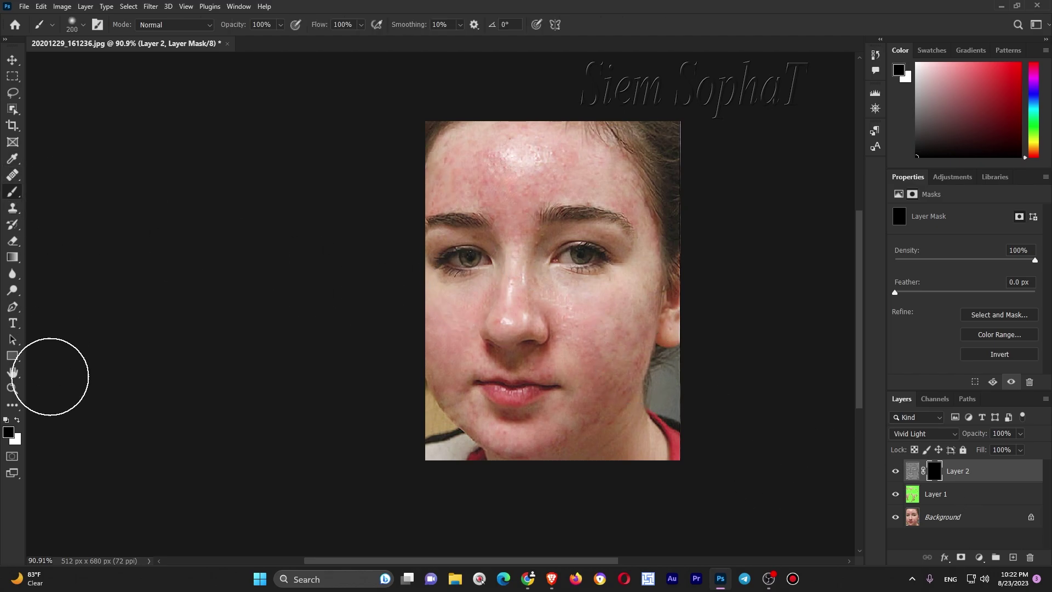
click(17, 420)
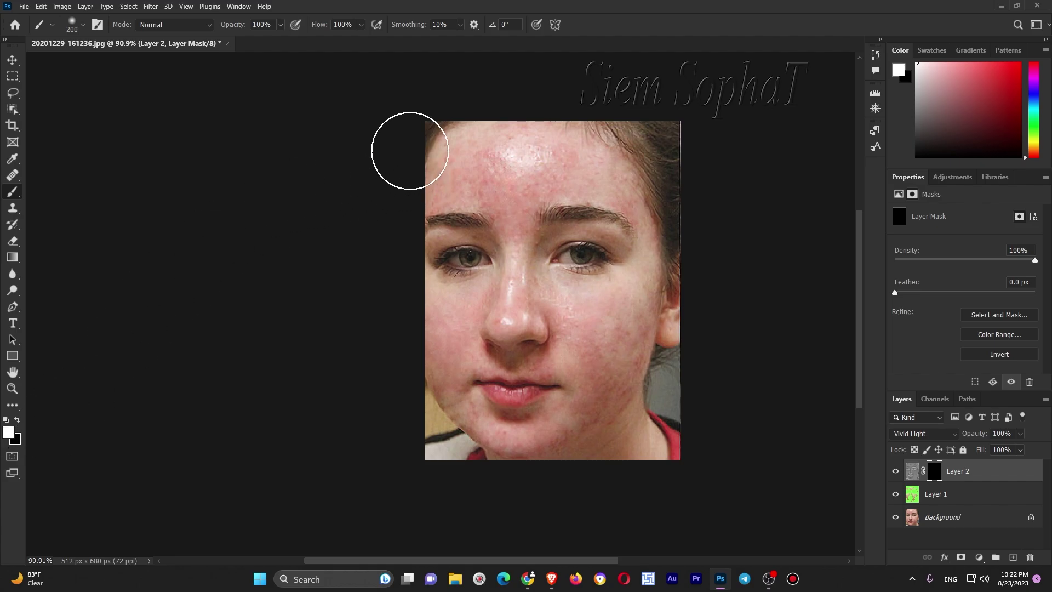
key(bracketleft)
key(bracketleft)
key(bracketleft)
key(bracketleft)
key(bracketleft)
key(bracketleft)
text(0)
key(Return)
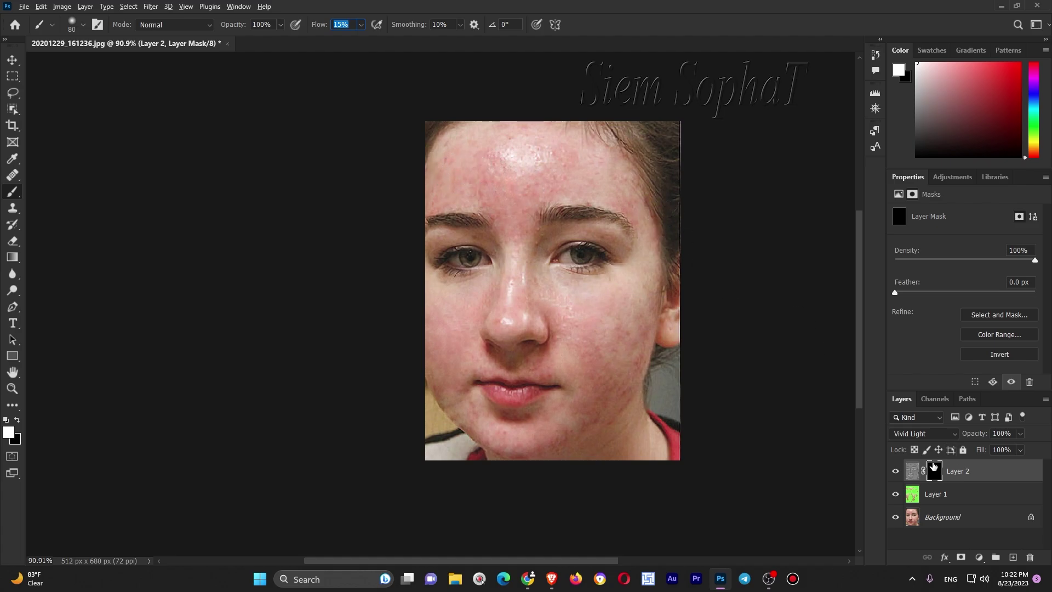
mouse_move(446, 169)
mouse_down()
mouse_move(438, 201)
mouse_move(475, 181)
mouse_move(474, 166)
mouse_move(512, 157)
mouse_move(510, 147)
mouse_move(494, 173)
mouse_move(516, 214)
mouse_move(510, 203)
mouse_move(502, 218)
mouse_move(512, 236)
mouse_move(520, 231)
mouse_move(518, 181)
mouse_move(554, 171)
mouse_move(546, 183)
mouse_move(554, 167)
mouse_move(533, 166)
mouse_move(532, 153)
mouse_move(563, 157)
mouse_move(544, 151)
mouse_move(578, 177)
mouse_move(535, 194)
mouse_move(517, 239)
mouse_move(520, 270)
mouse_move(541, 310)
mouse_move(542, 297)
mouse_move(558, 296)
mouse_move(590, 314)
mouse_move(590, 346)
mouse_move(617, 330)
mouse_move(639, 335)
mouse_up()
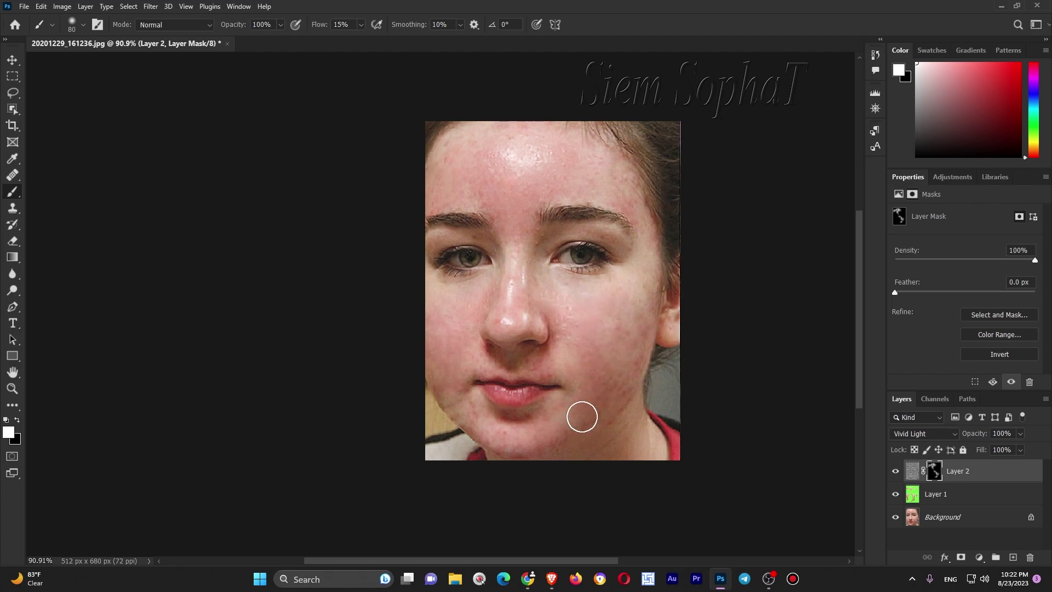
- Paint the mask white over the chin and around the mouth and nose, using smaller brushes between 20 and 40 px
key(bracketleft)
key(bracketleft)
mouse_move(527, 441)
mouse_down()
mouse_move(488, 435)
mouse_move(556, 431)
mouse_move(485, 431)
mouse_move(460, 385)
mouse_move(477, 420)
mouse_move(453, 409)
mouse_move(470, 418)
mouse_move(440, 313)
mouse_move(447, 377)
mouse_move(470, 355)
mouse_up()
scroll(486, 360, up, 3)
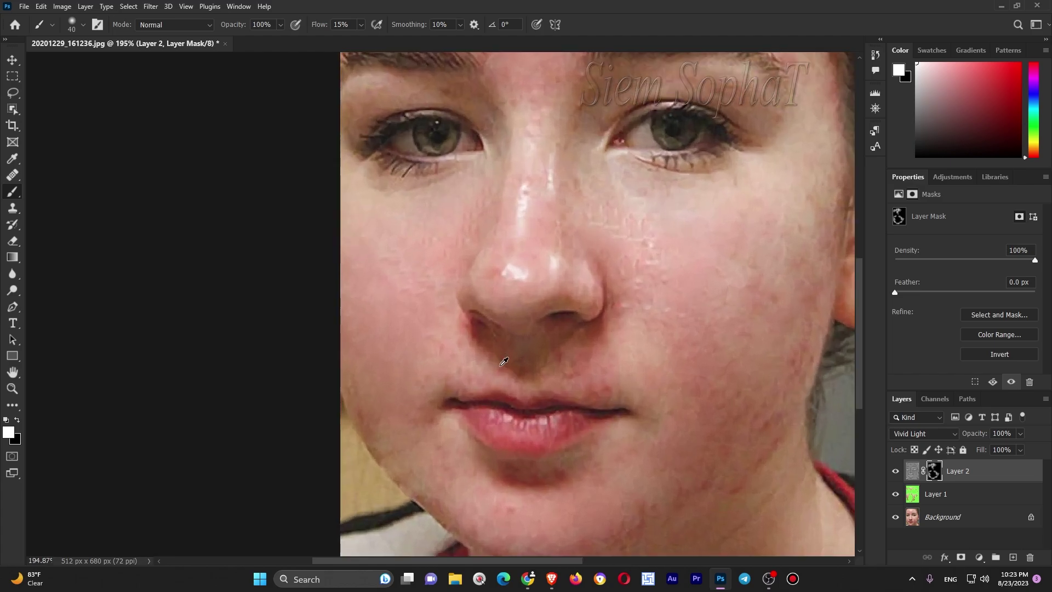
key(bracketleft)
key(bracketleft)
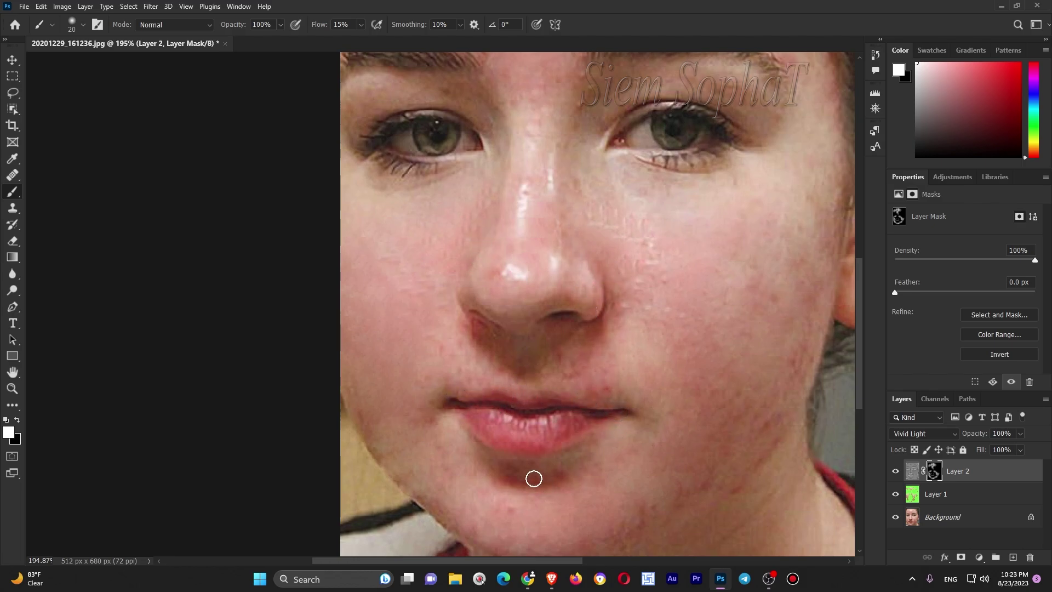
key(bracketright)
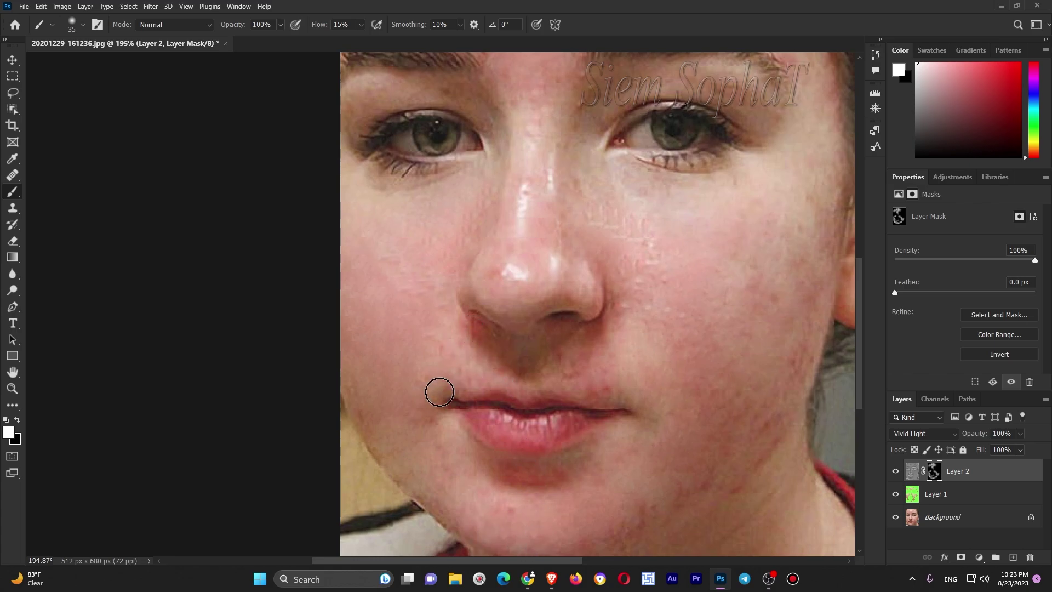
- Raise the brush flow to 27% and paint the mask white over the forehead with a 100 to 125 px brush
alt+scroll(724, 344, down, 5)
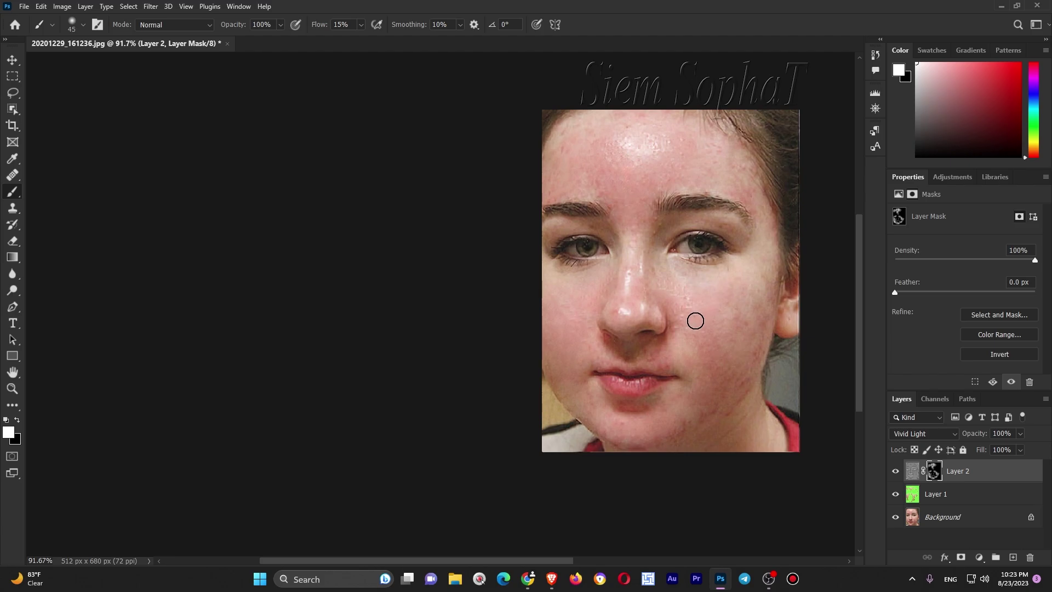
click(361, 25)
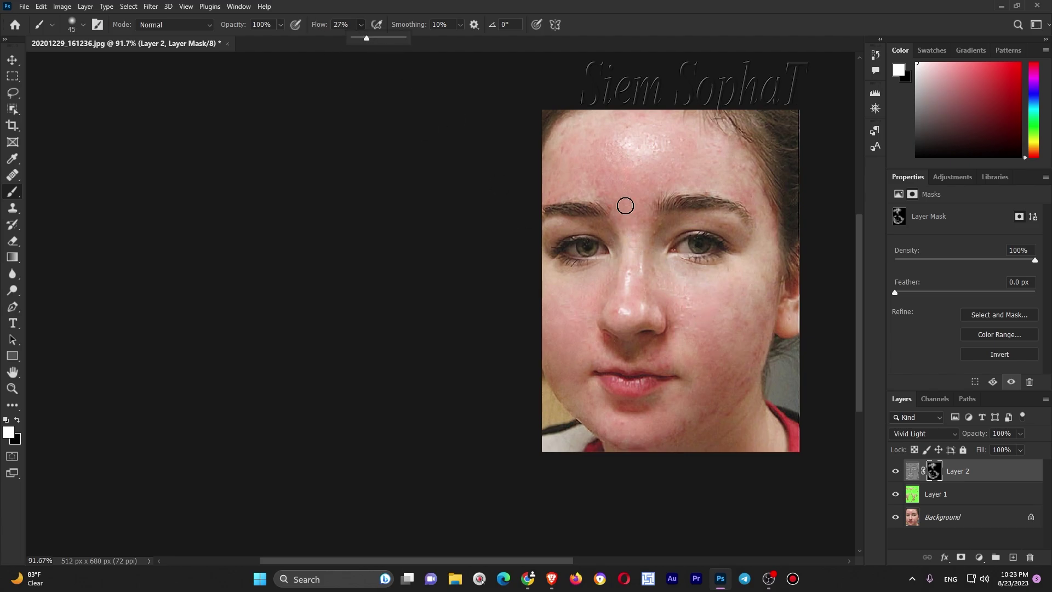
key(bracketright)
key(bracketright)
key(bracketright)
key(bracketright)
key(bracketright)
key(bracketright)
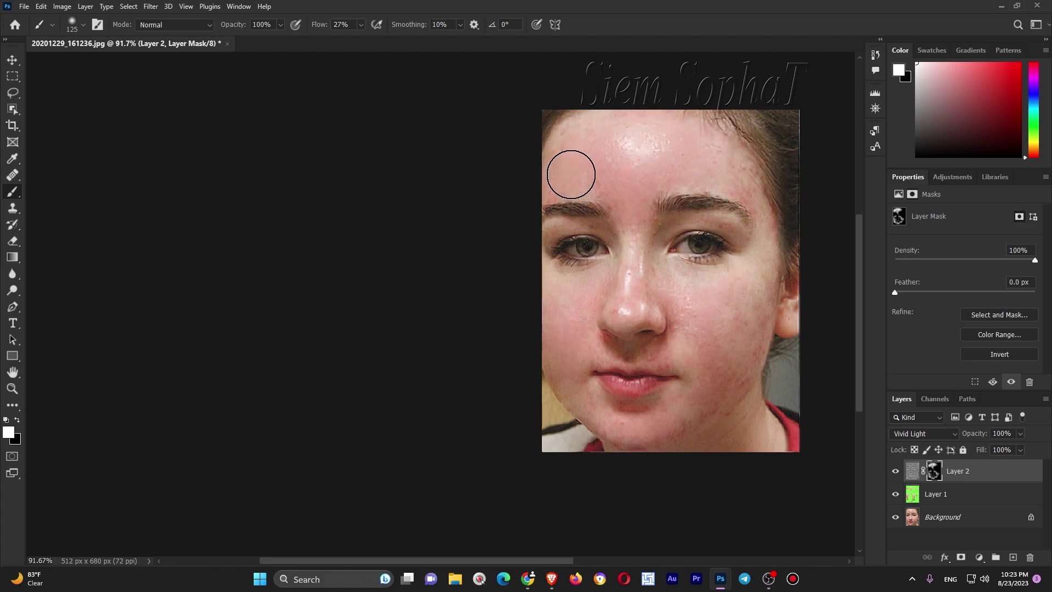
key(bracketleft)
key(bracketleft)
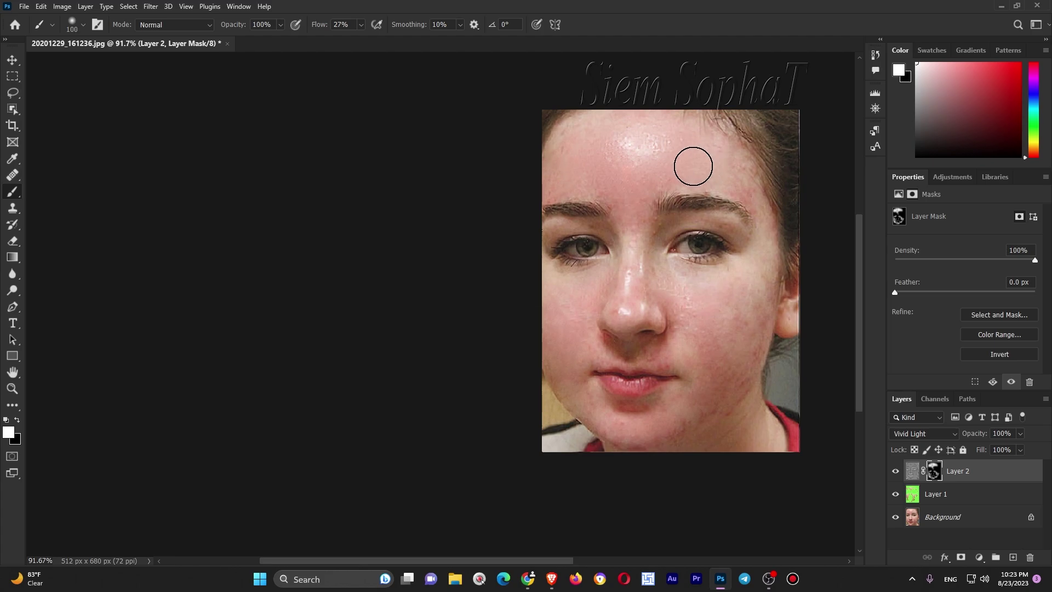
- Paint the mask white over the cheeks and beside the nose with a 50 to 70 px brush
key(bracketleft)
key(bracketleft)
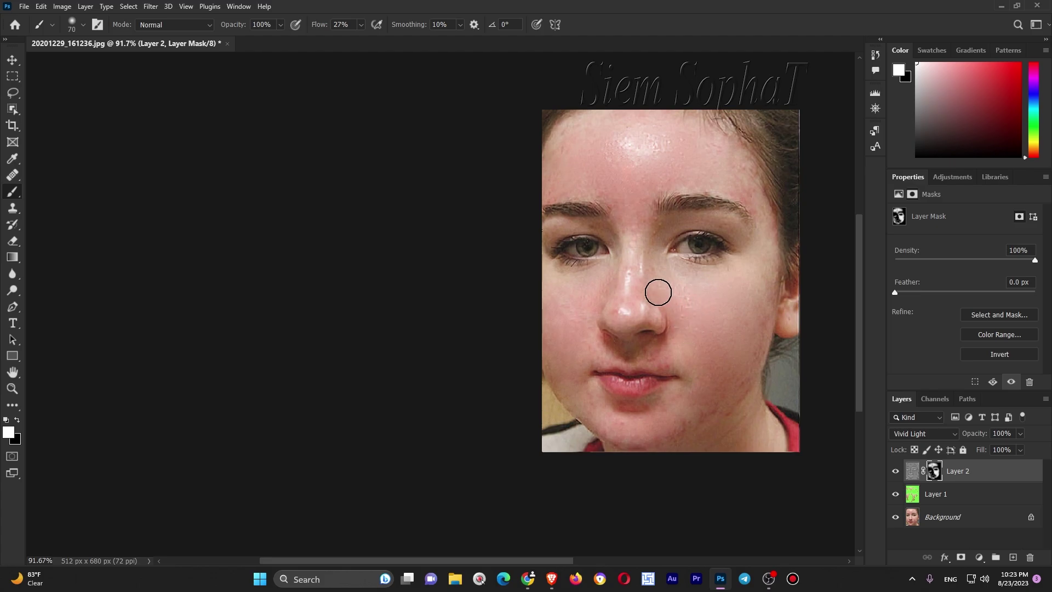
scroll(662, 288, up, 3)
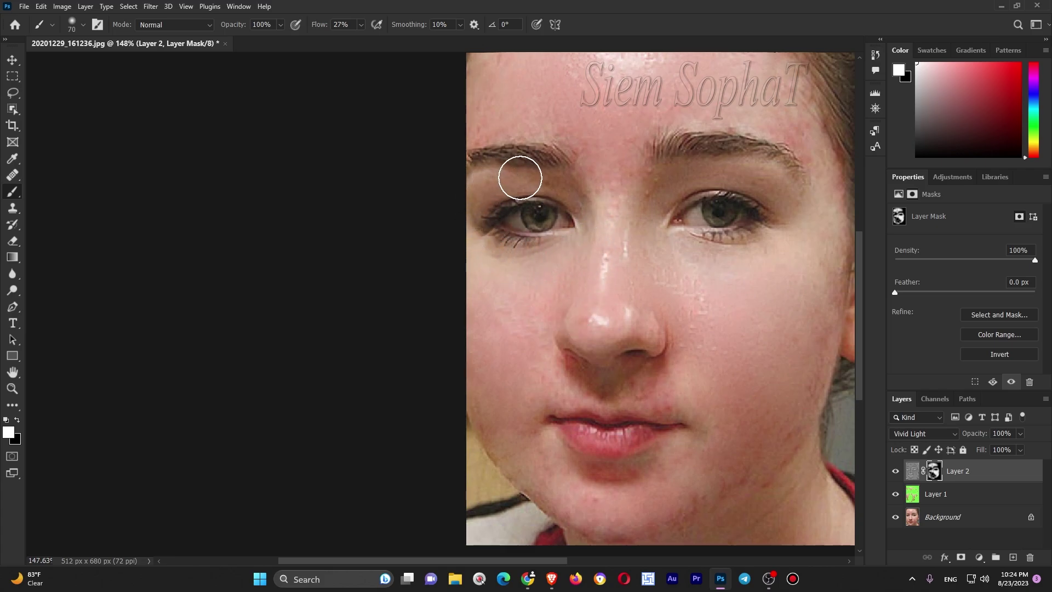
key(bracketleft)
key(bracketleft)
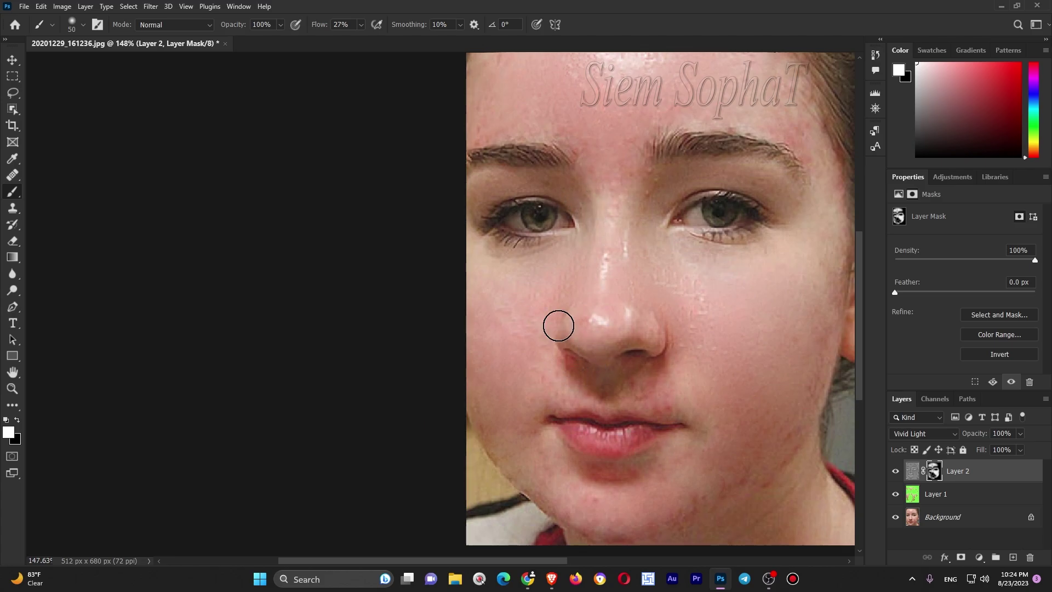
- Paint the mask white over the remaining blemishes on the chin and jaw with a 50 px brush
scroll(592, 334, down, 4)
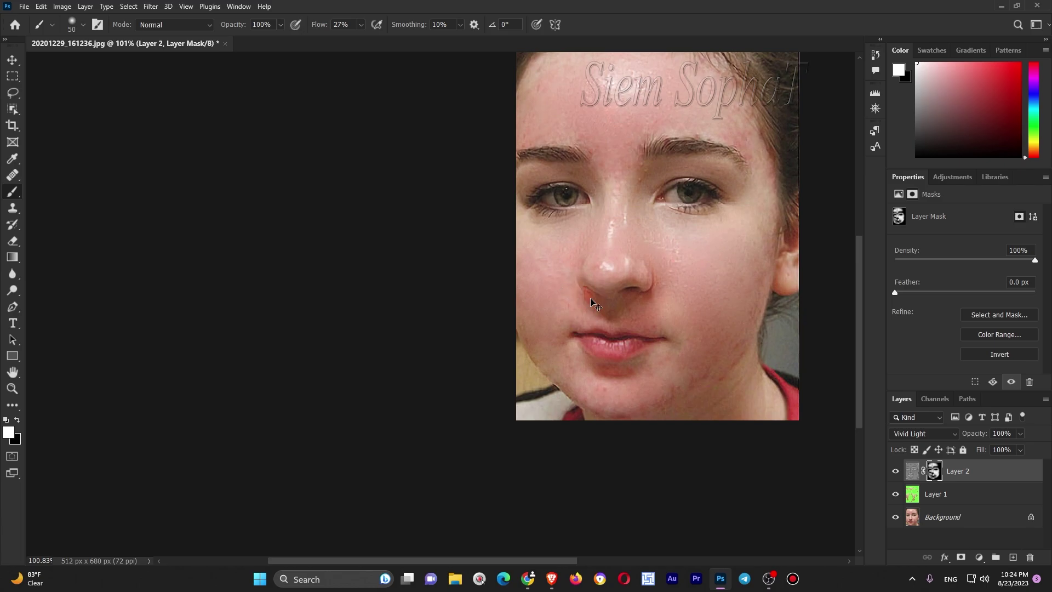
key(x)
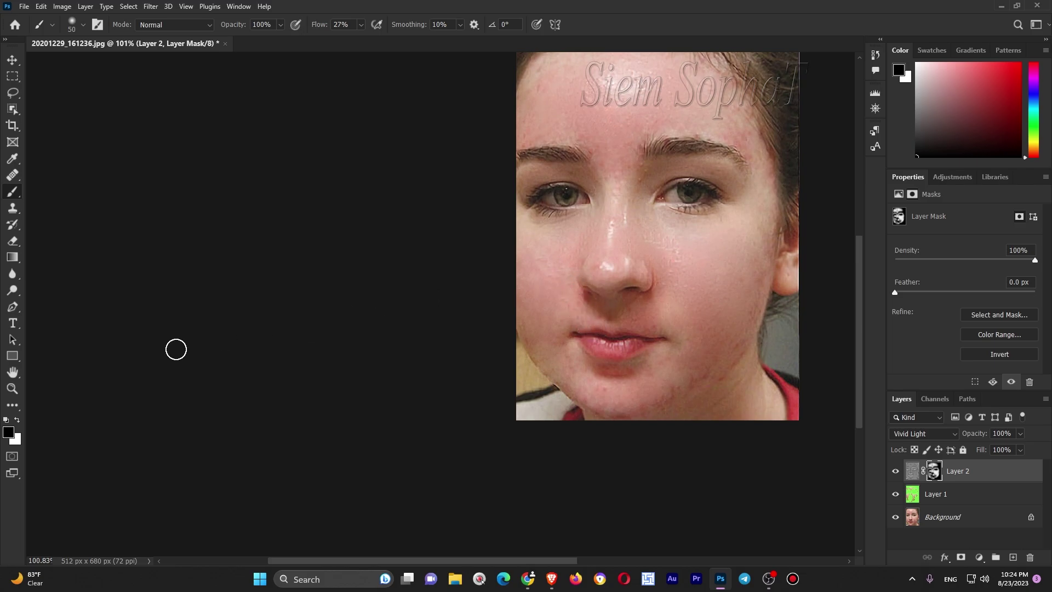
click(17, 420)
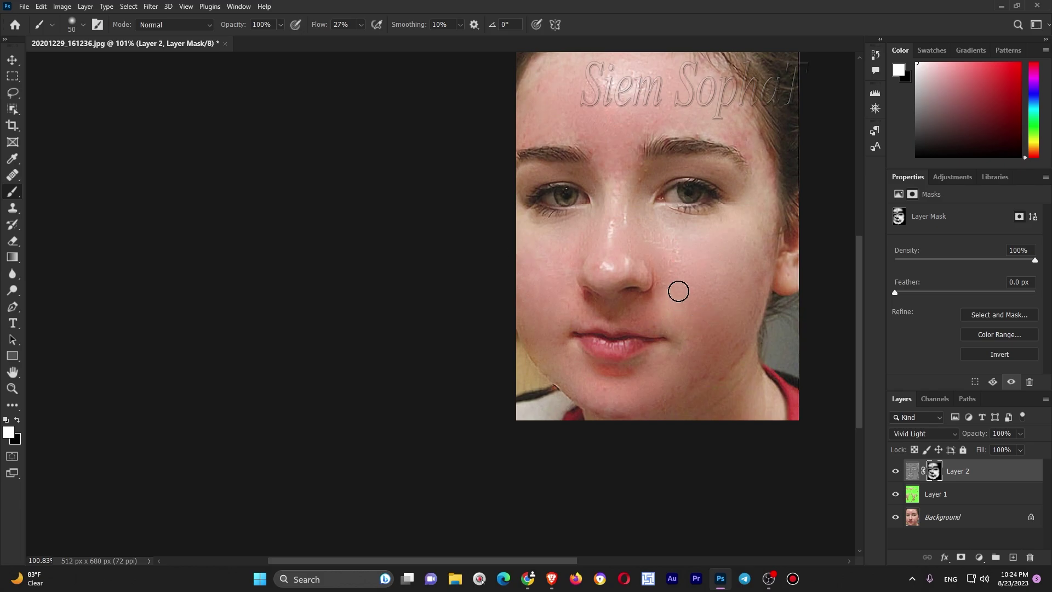
- Paint the mask white above the eyebrow and along the temple at 25 px, and between the eyebrows at 50 px
scroll(679, 283, down, 3)
scroll(617, 199, up, 3)
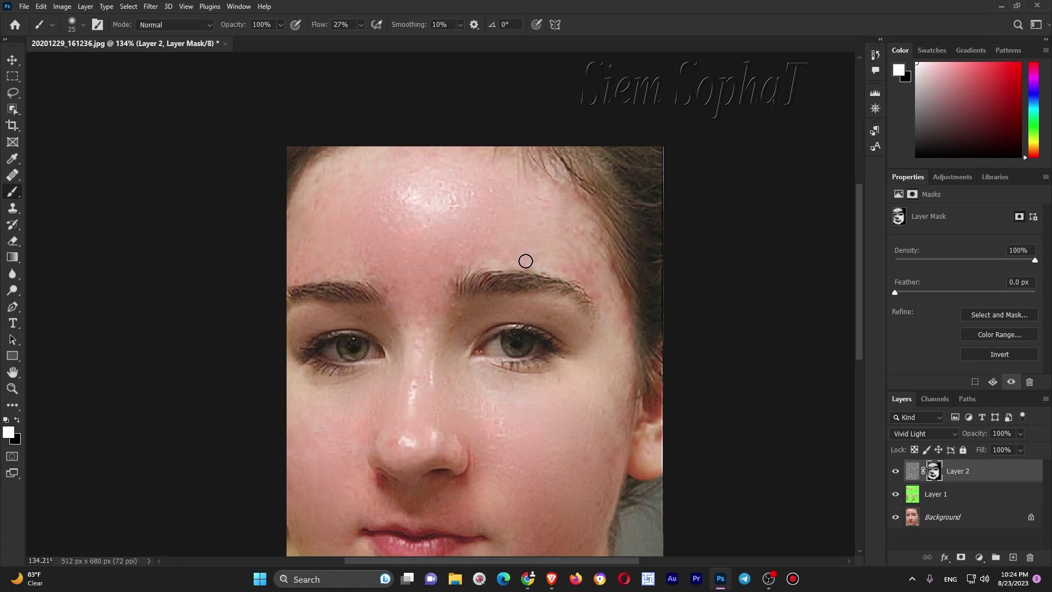
key([)
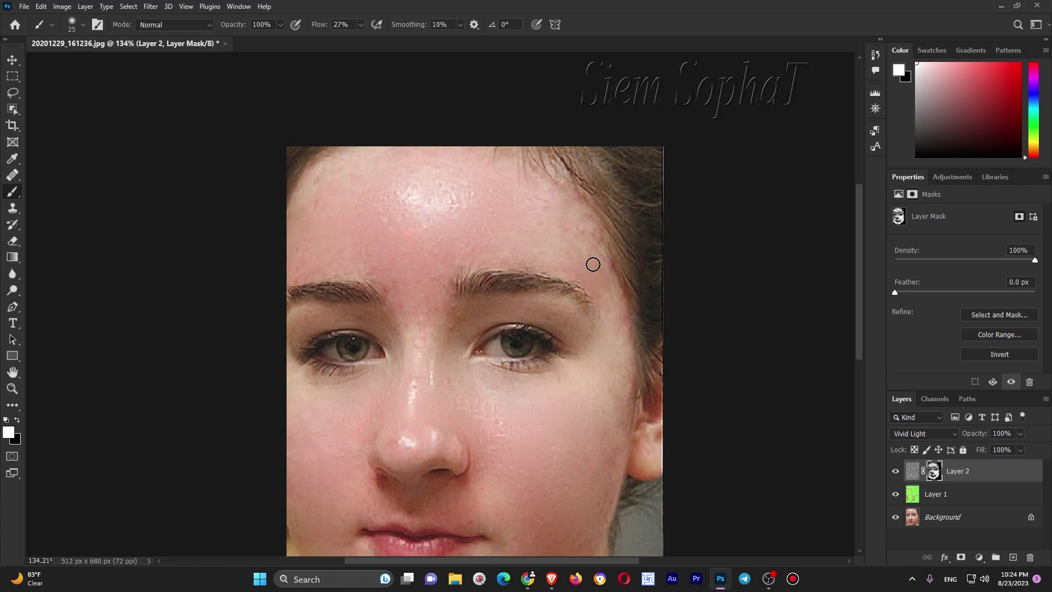
key(])
key(])
key(bracketright)
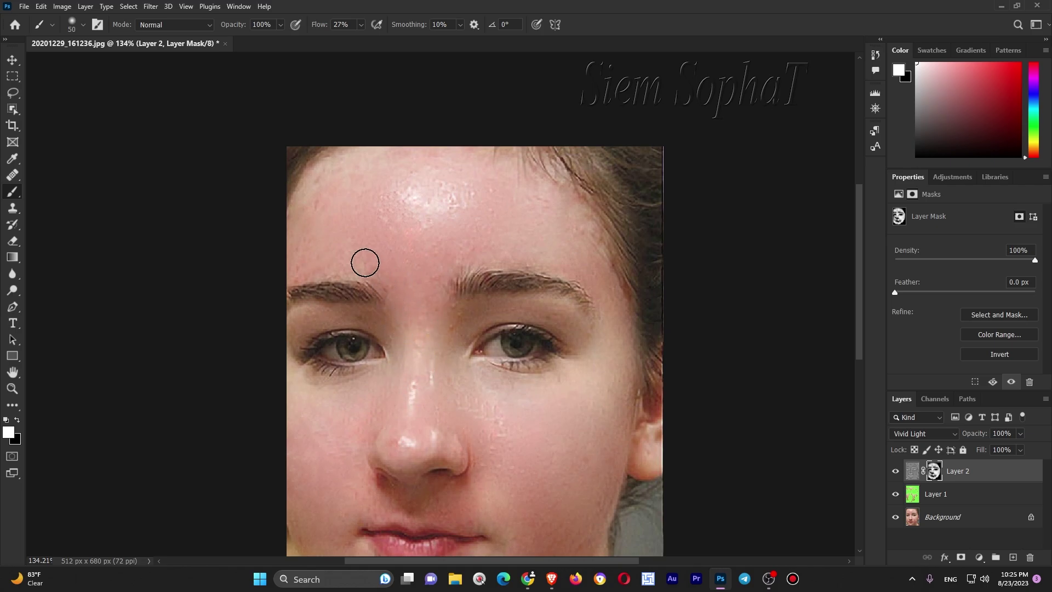
drag(404, 340, 548, 344)
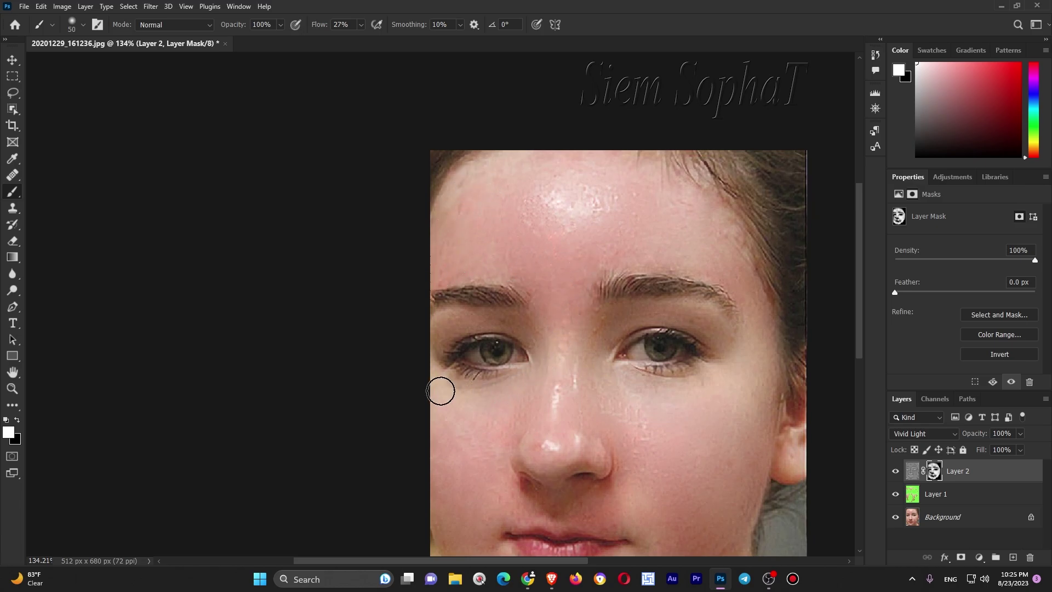
scroll(500, 409, down, 2)
drag(589, 422, 522, 348)
- Stamp all visible layers into another new layer above the masked Vivid Light layer
scroll(522, 348, down, 1)
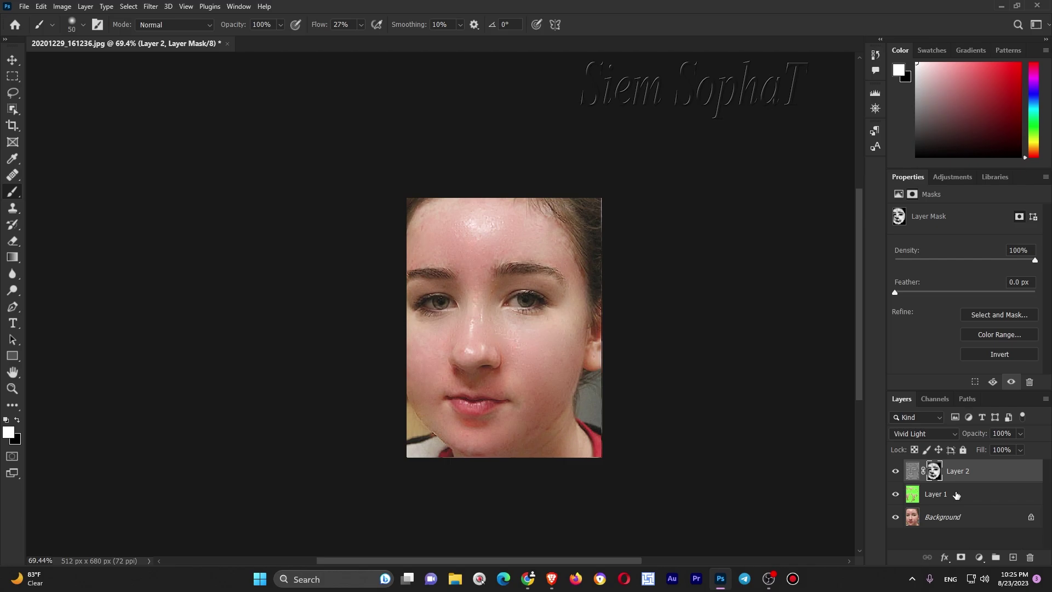
key(ctrl+shift+alt+e)
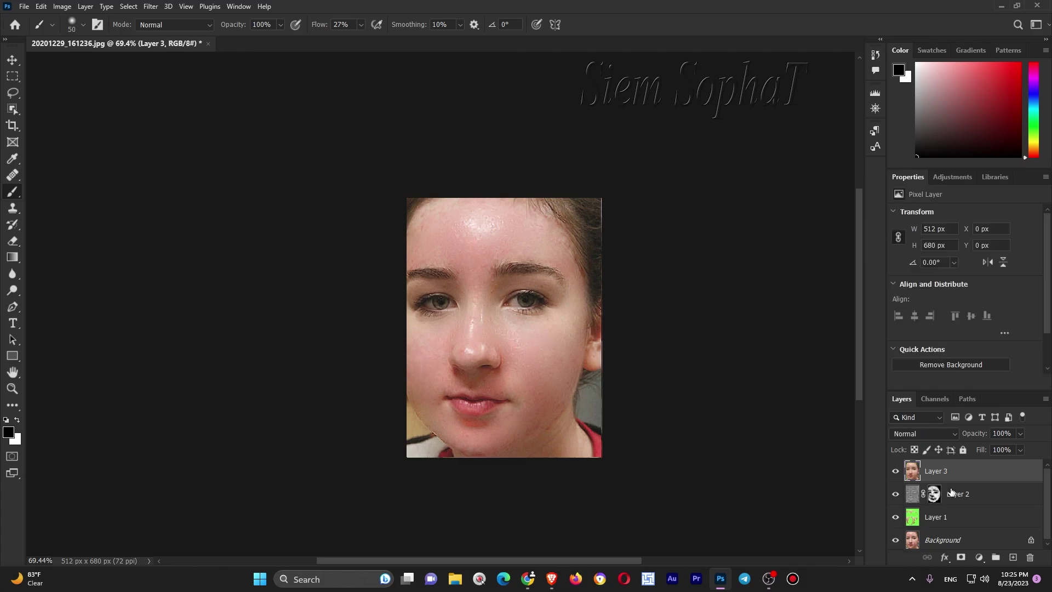
click(149, 6)
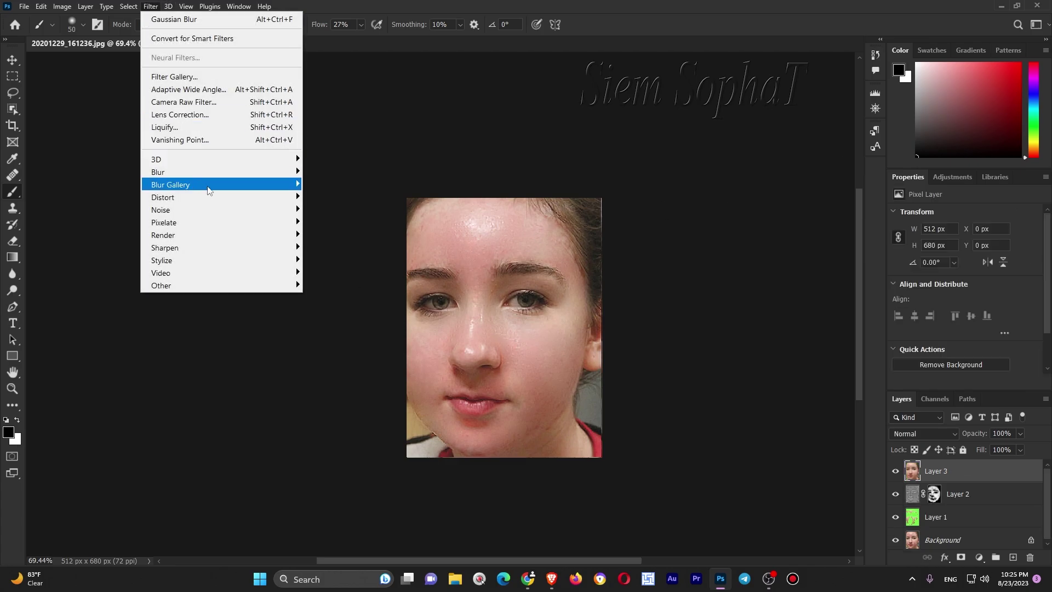
mouse_move(268, 172)
click(357, 224)
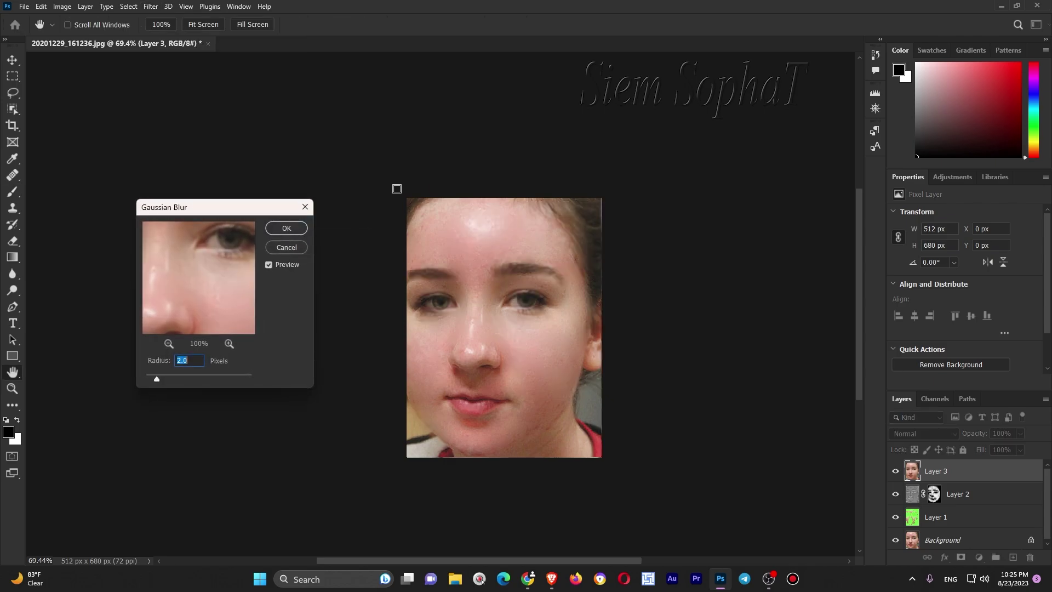
drag(239, 207, 722, 208)
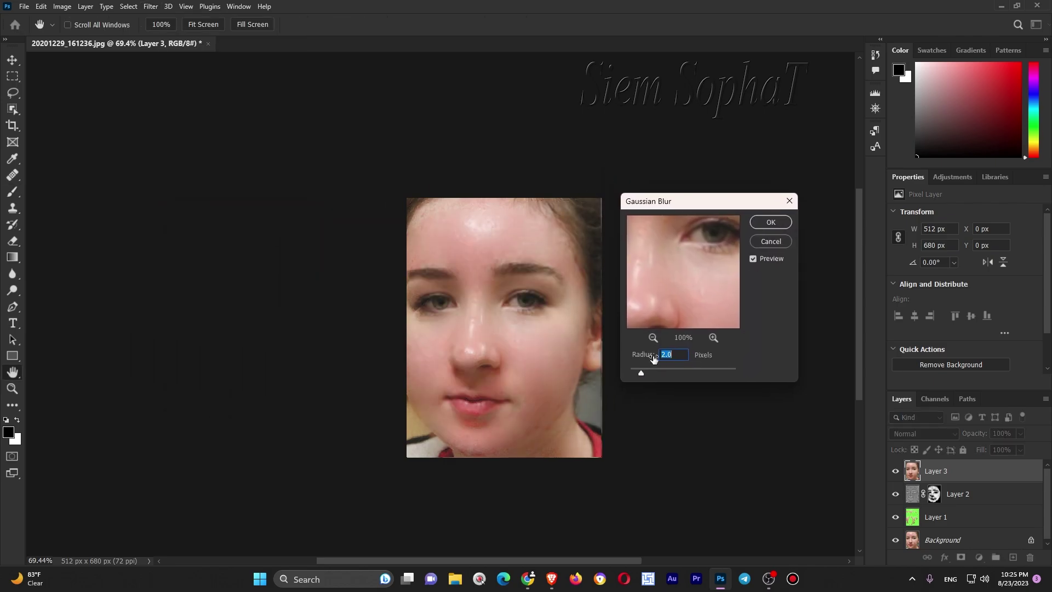
click(641, 375)
drag(642, 378, 631, 377)
click(771, 222)
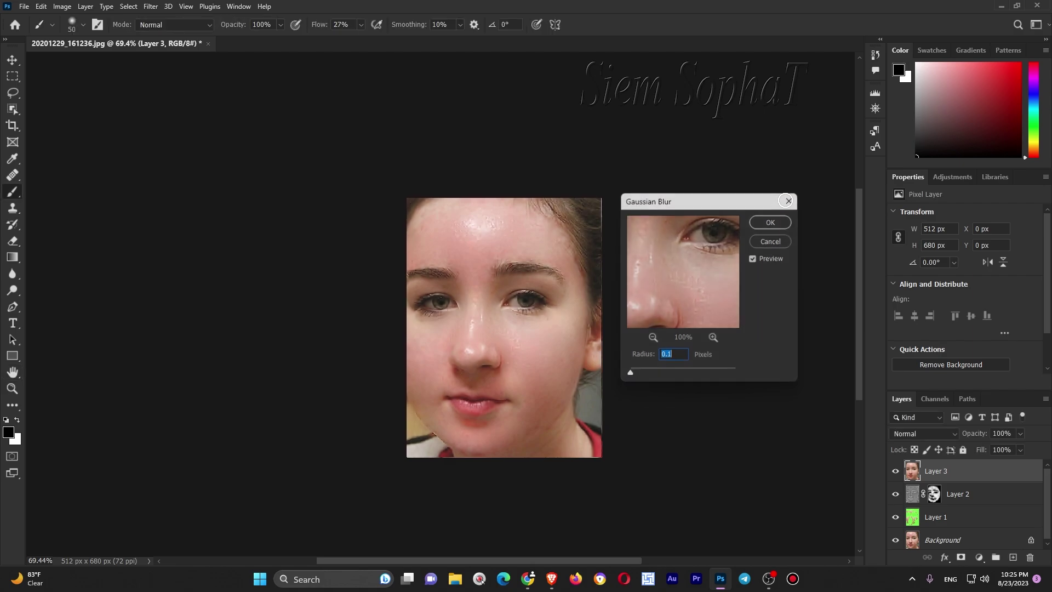
click(157, 6)
mouse_move(176, 174)
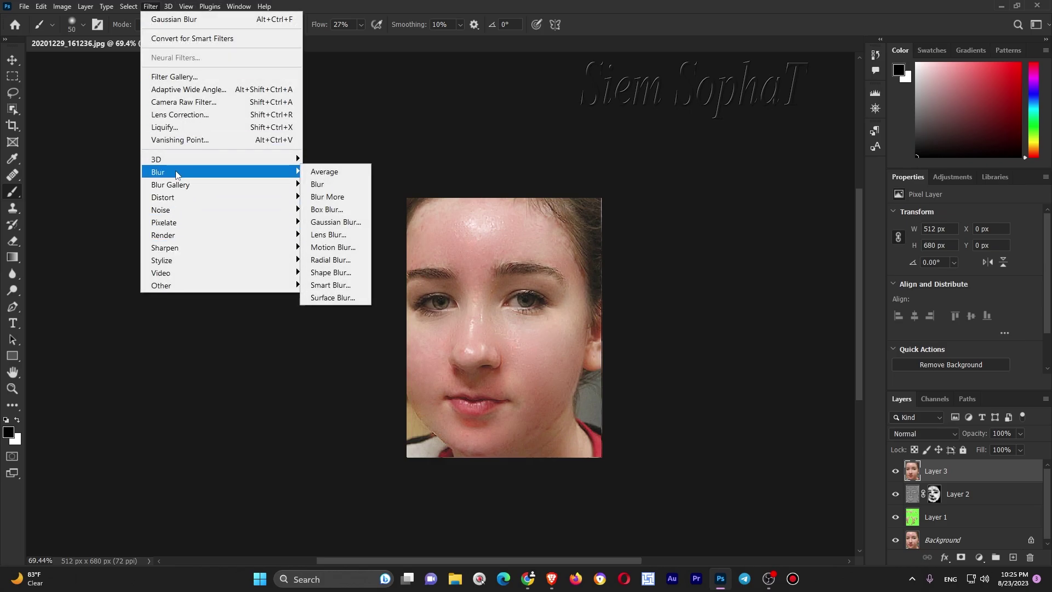
mouse_move(189, 284)
click(442, 112)
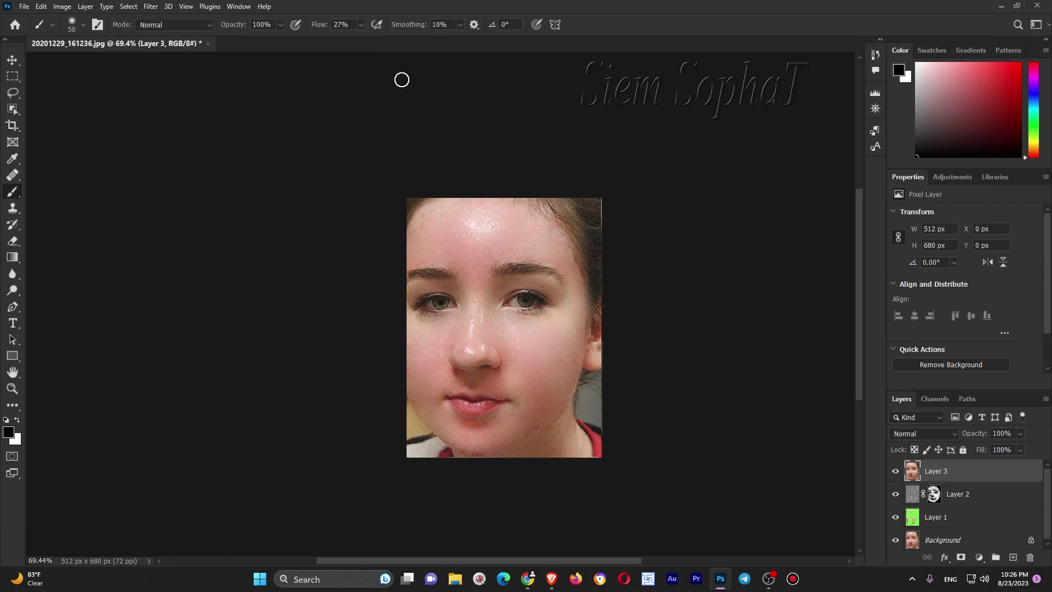
- Open the Camera Raw Filter on the stamped layer and set Texture to -43, Clarity to +24 and Dehaze to -4
click(151, 6)
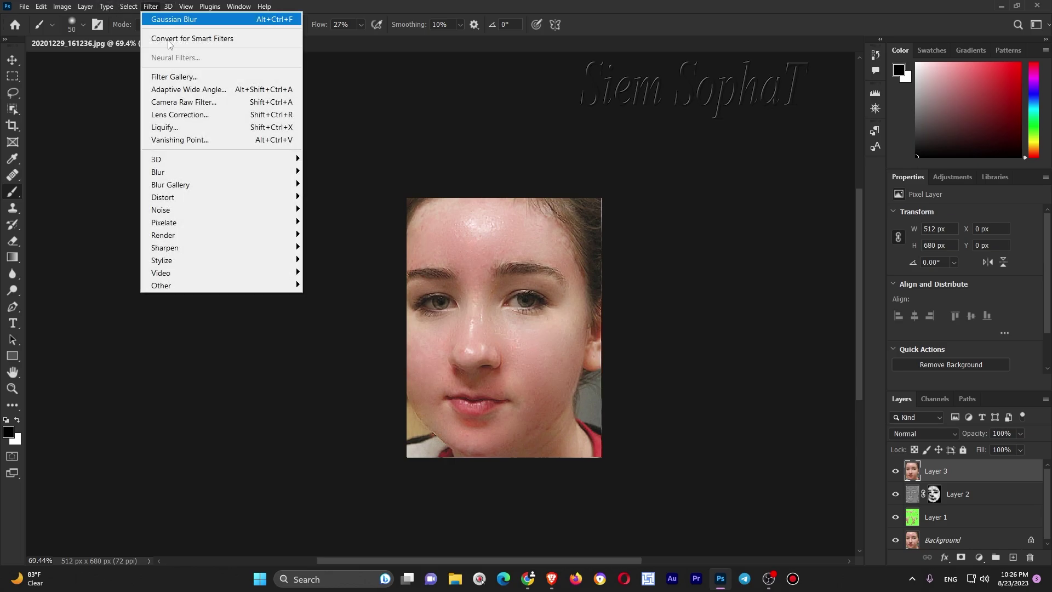
click(218, 102)
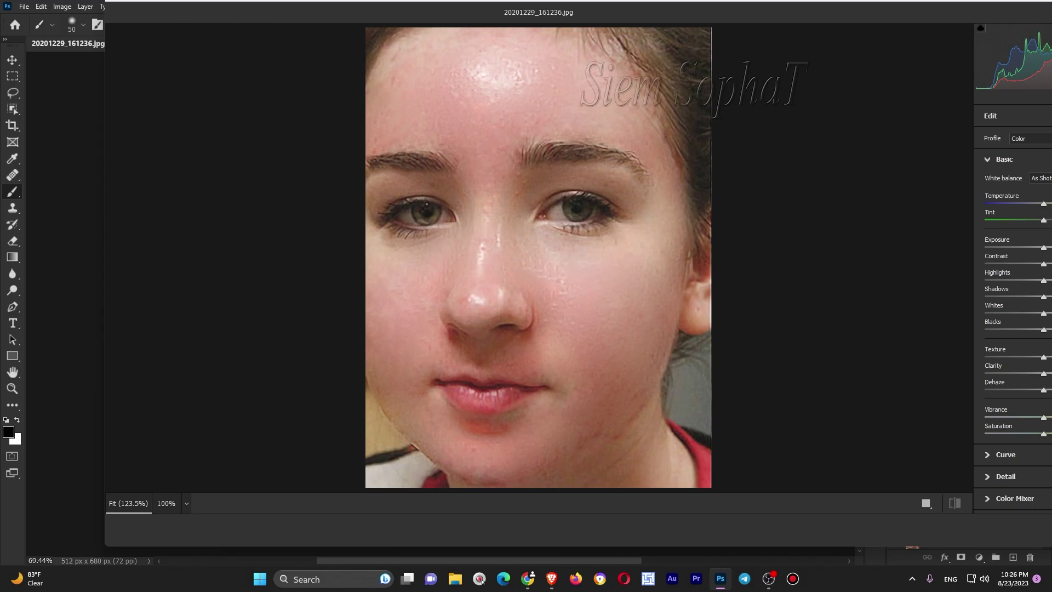
double_click(894, 18)
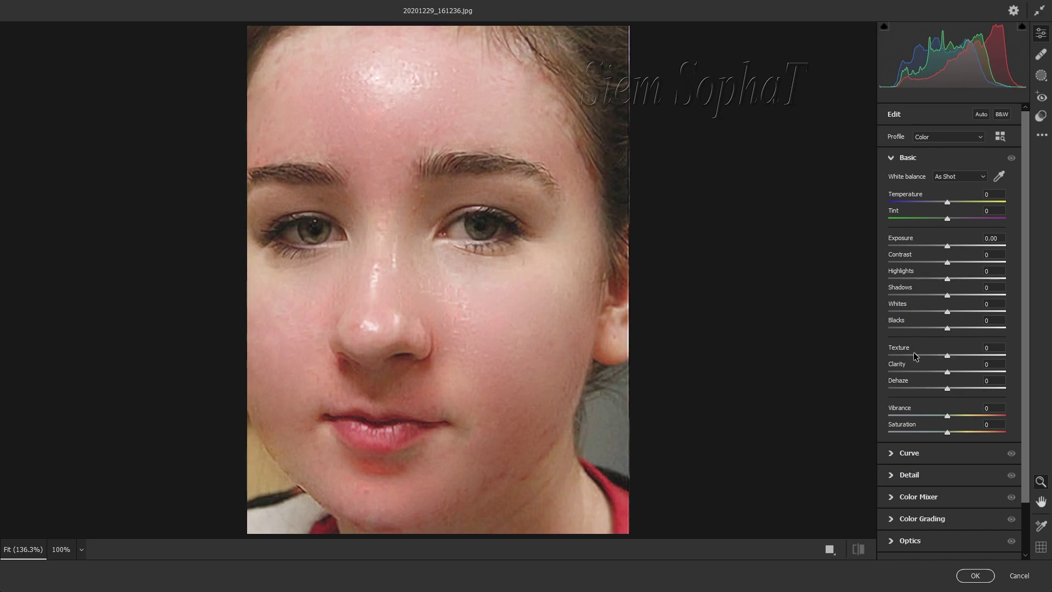
drag(945, 360, 921, 368)
drag(916, 366, 947, 399)
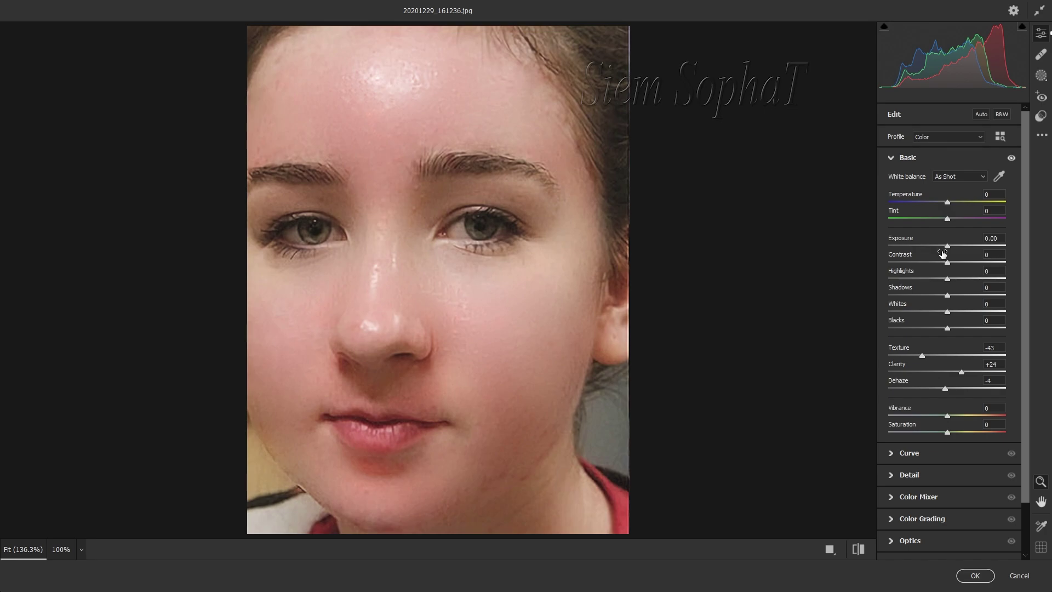
- Set the Camera Raw Exposure to -0.05 and Contrast to +5
click(943, 252)
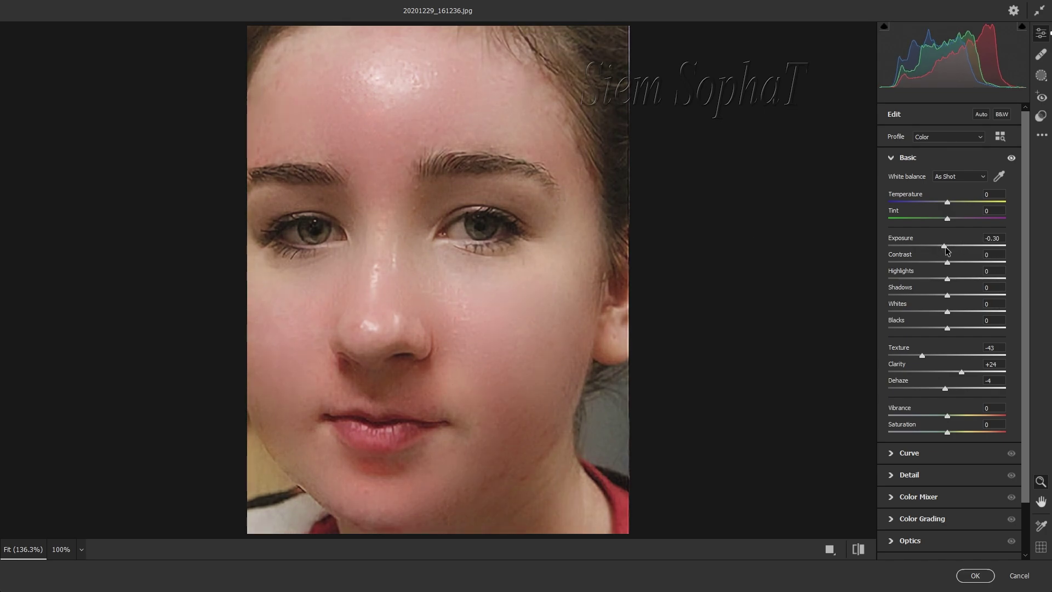
drag(945, 247, 950, 252)
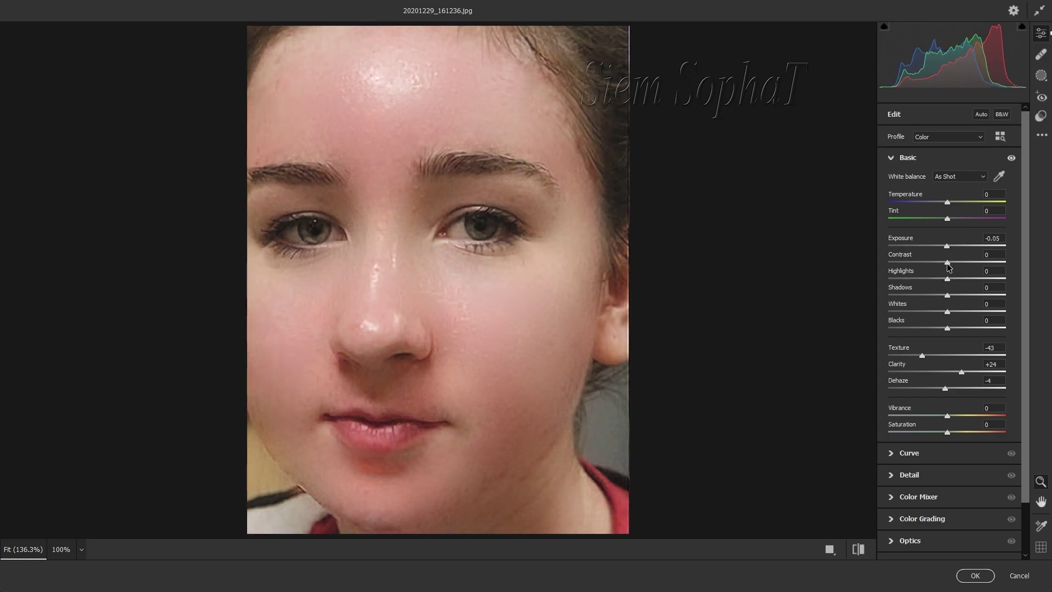
mouse_move(947, 262)
mouse_down()
mouse_move(926, 267)
mouse_move(950, 267)
mouse_up()
- Set the Camera Raw detail Sharpening to 13 and raise Noise Reduction slightly
drag(1023, 218, 1025, 270)
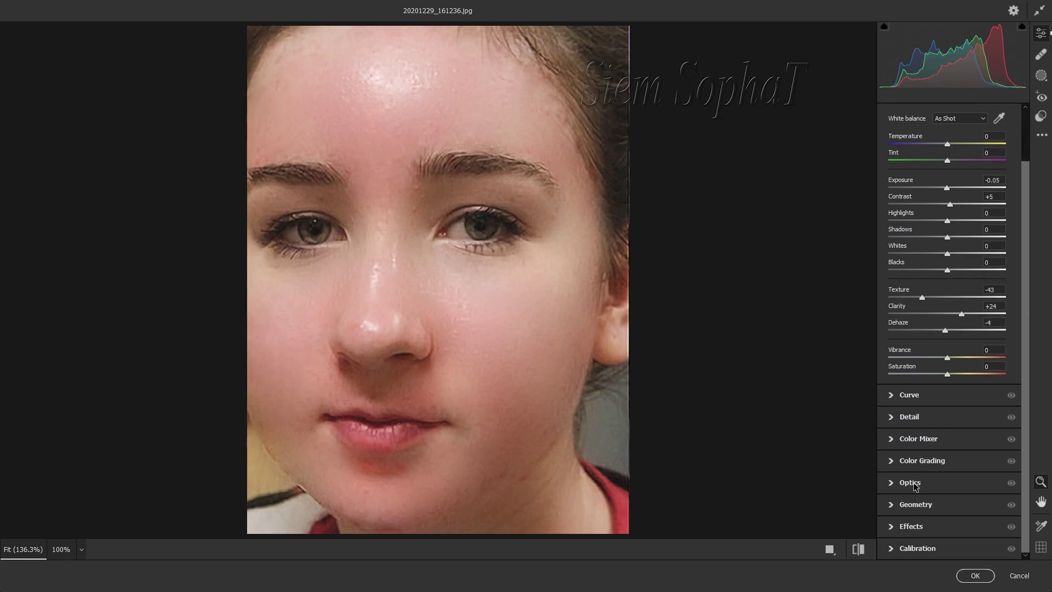
click(910, 419)
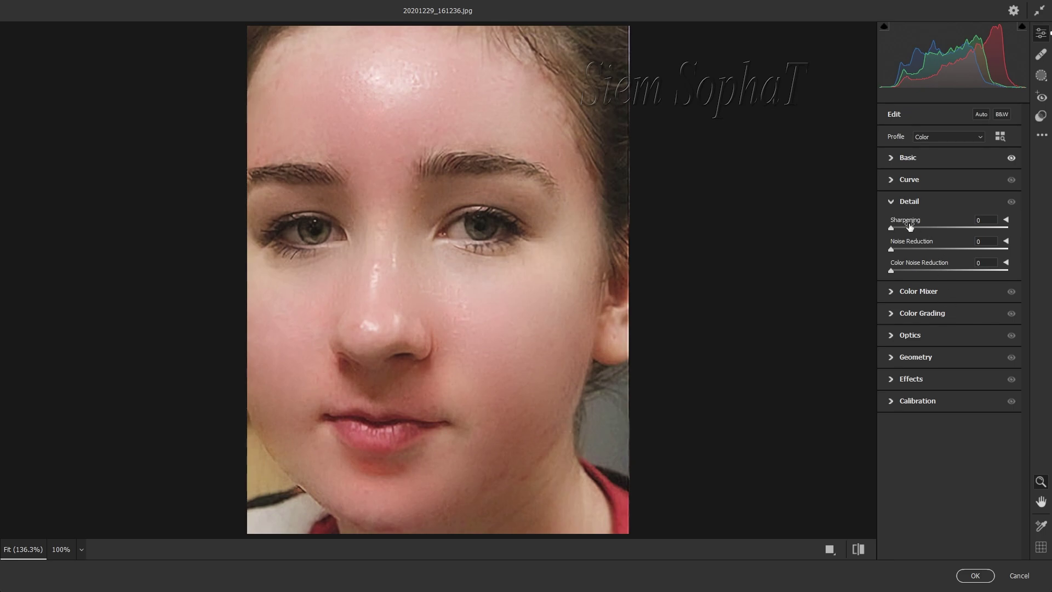
mouse_move(891, 231)
mouse_down()
mouse_move(935, 236)
mouse_move(896, 243)
mouse_up()
drag(910, 236, 911, 234)
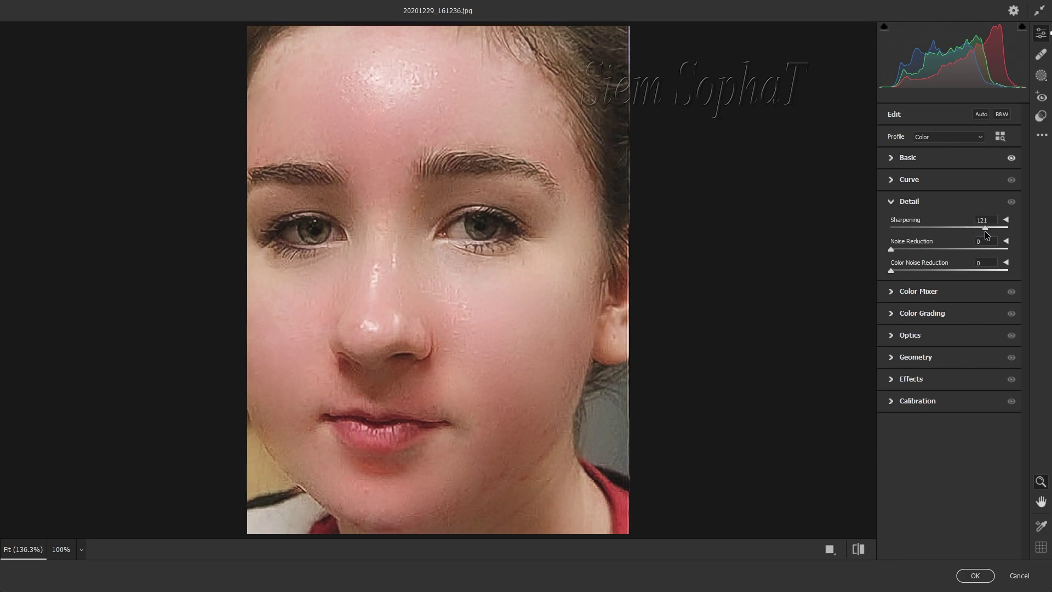
drag(987, 235, 903, 244)
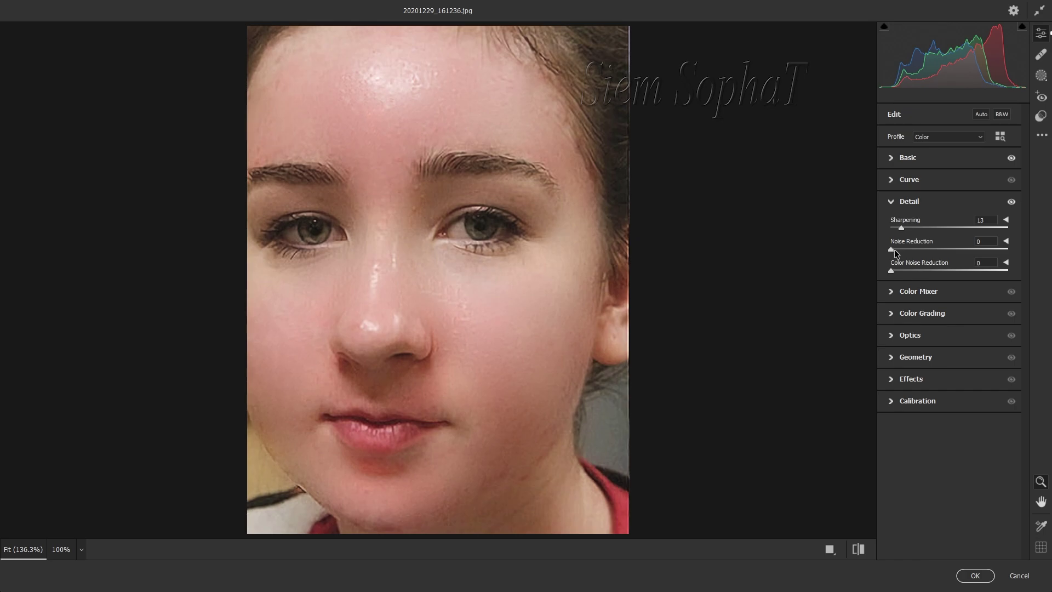
drag(891, 250, 898, 249)
- Set the Camera Raw effects Grain to 5 and apply the filter to the layer
click(891, 379)
drag(893, 337, 897, 340)
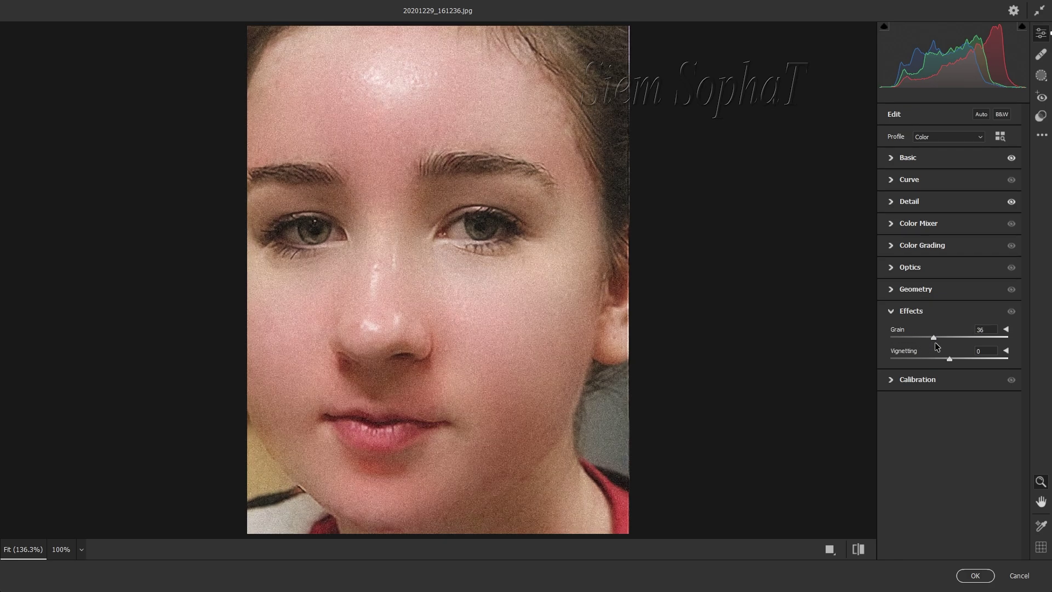
drag(889, 351, 900, 352)
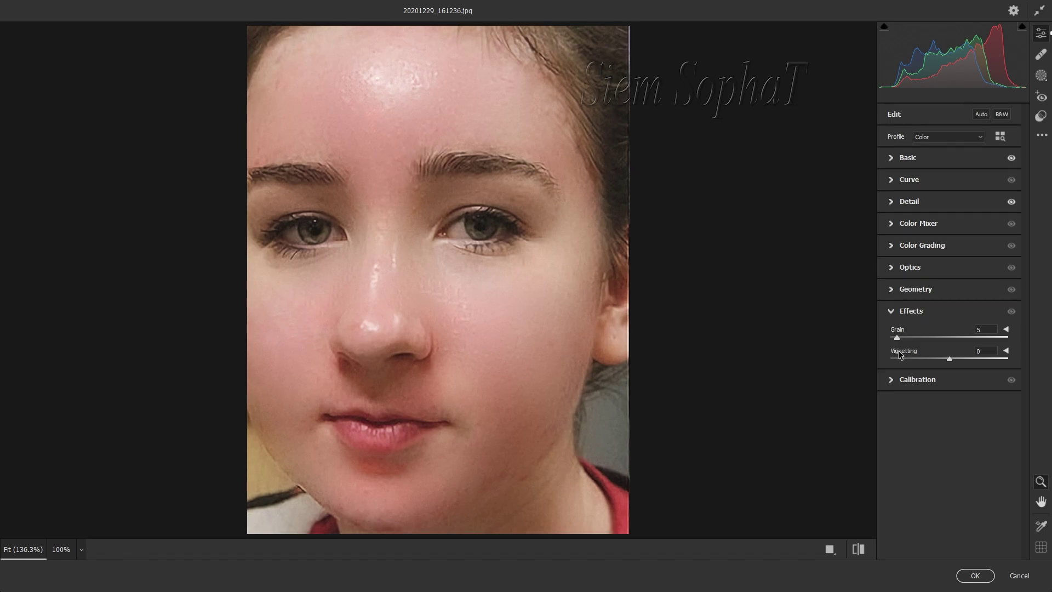
click(975, 576)
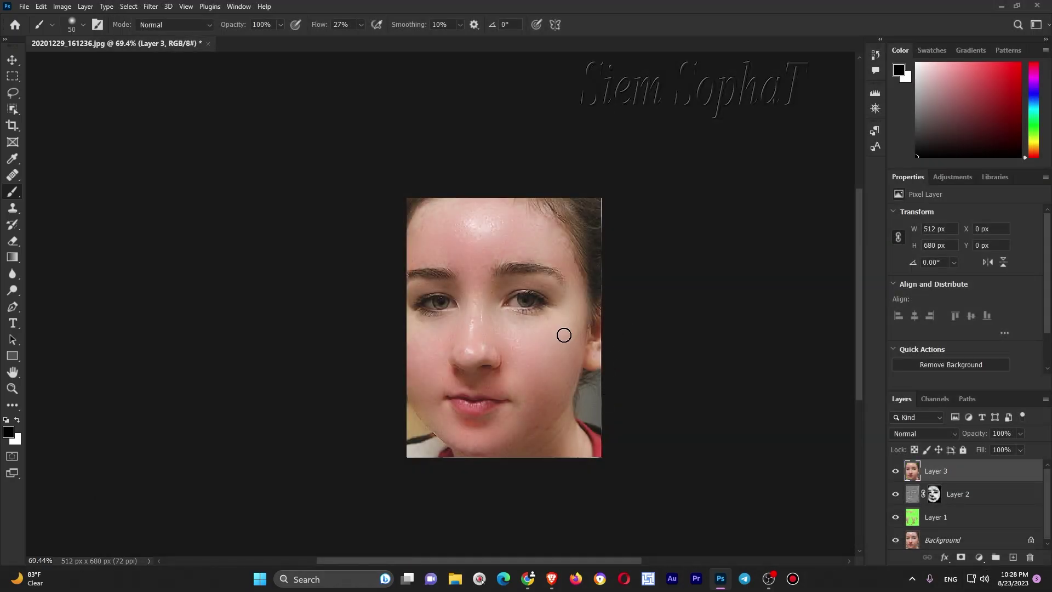
- Examine the retouched skin across the whole face at closer magnification
scroll(556, 307, up, 4)
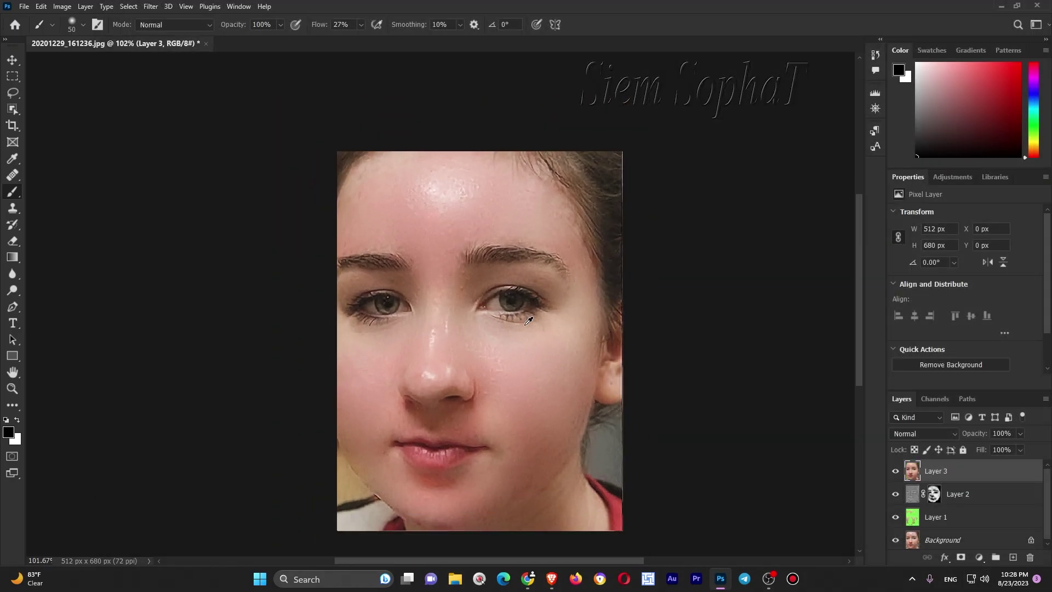
scroll(528, 320, up, 2)
scroll(529, 318, down, 3)
scroll(528, 314, up, 1)
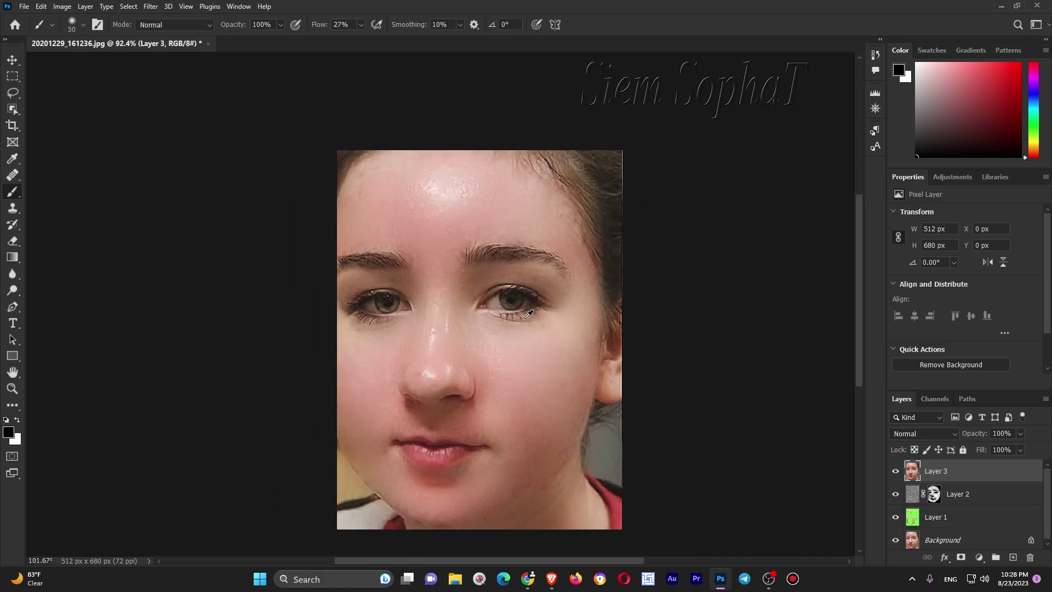
scroll(529, 314, up, 2)
scroll(529, 314, down, 1)
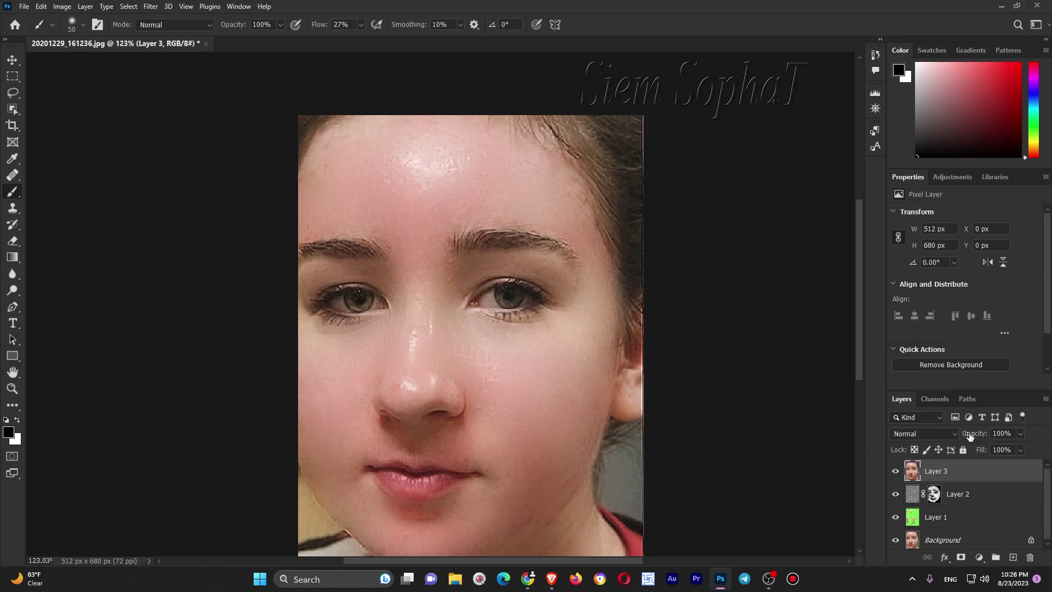
scroll(560, 404, down, 1)
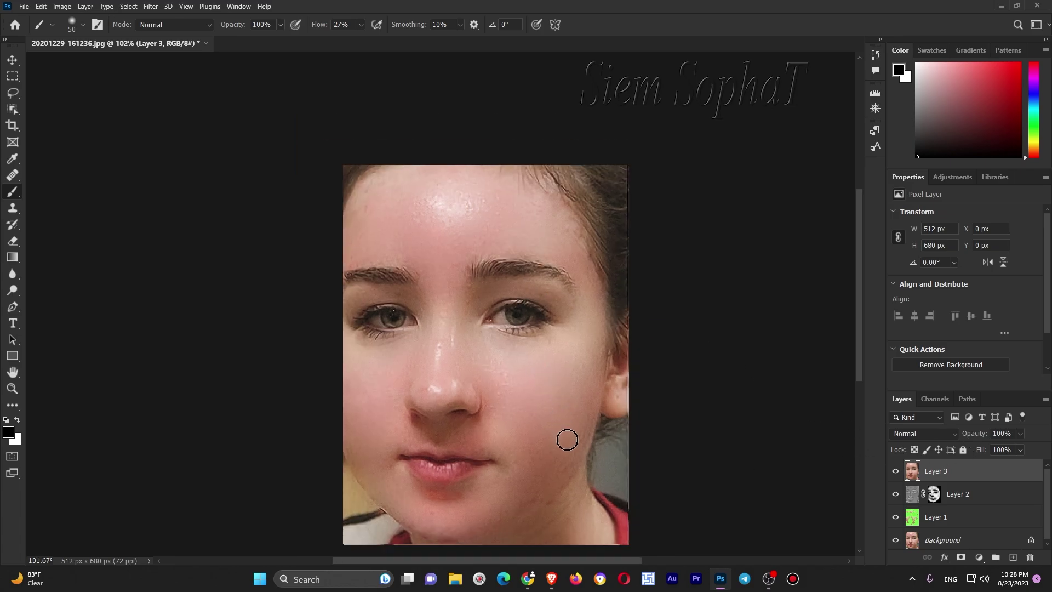
drag(566, 439, 426, 400)
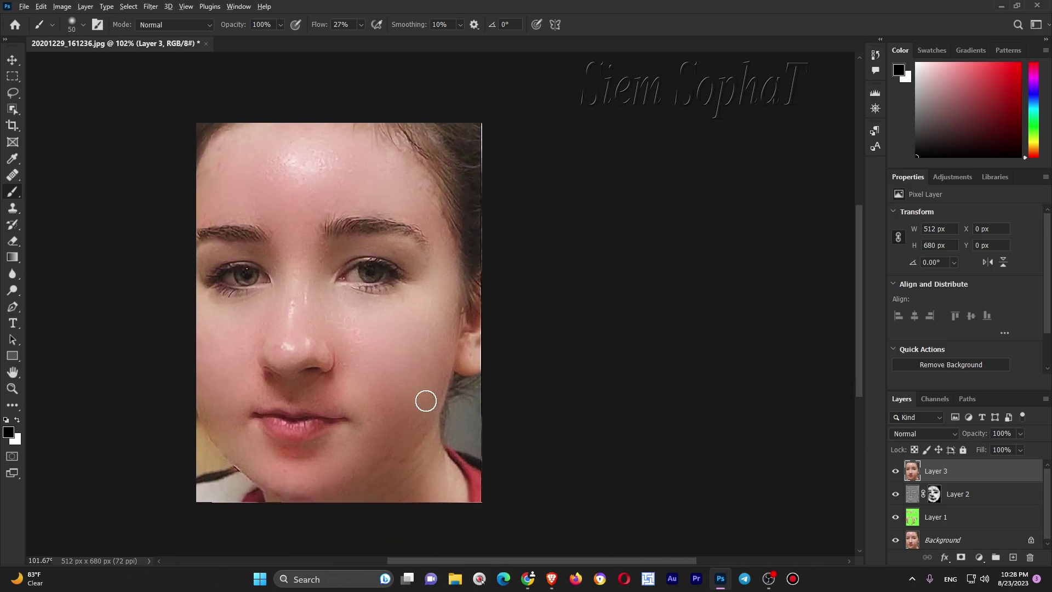